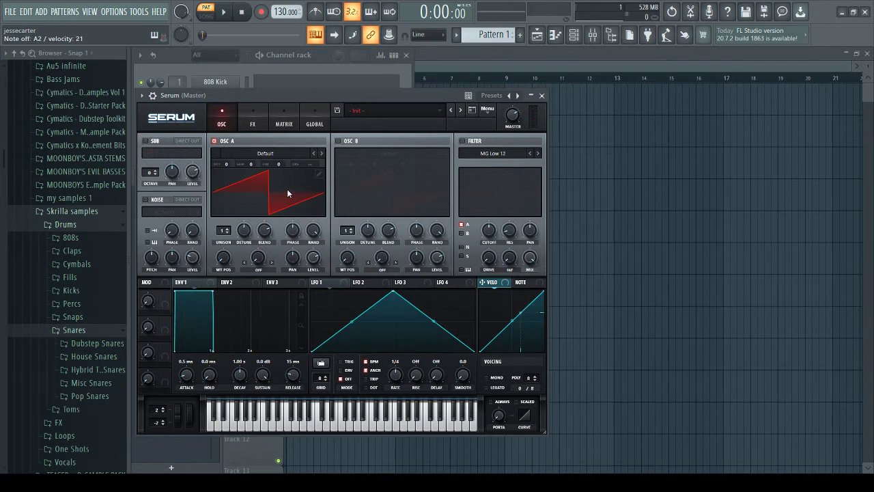
# Load the ICanHasKick wavetable into oscillator A and set its wavetable position to about 168
pyautogui.click(459, 169)
pyautogui.moveTo(228, 260); pyautogui.dragTo(243, 234)
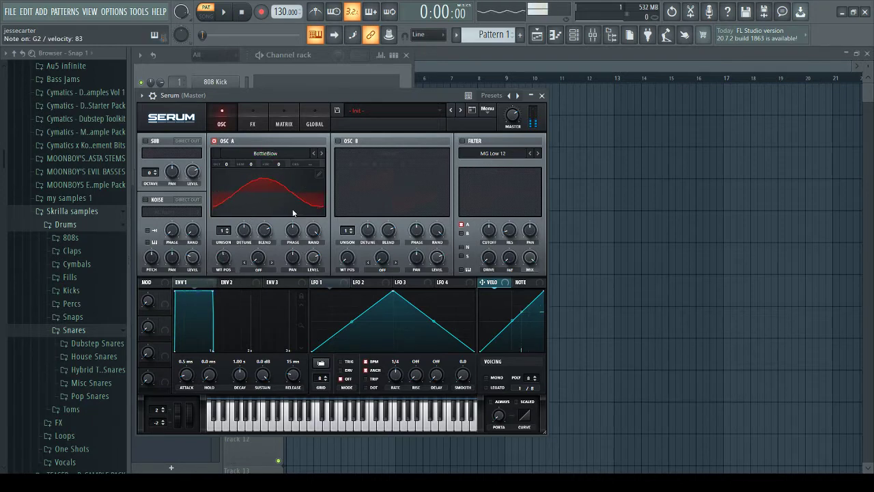
pyautogui.click(517, 160)
pyautogui.moveTo(229, 259); pyautogui.dragTo(249, 232)
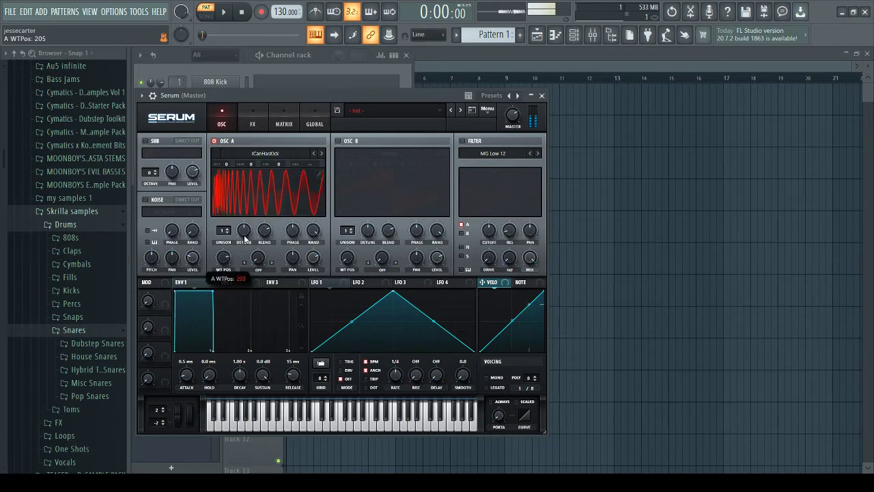
pyautogui.click(260, 202)
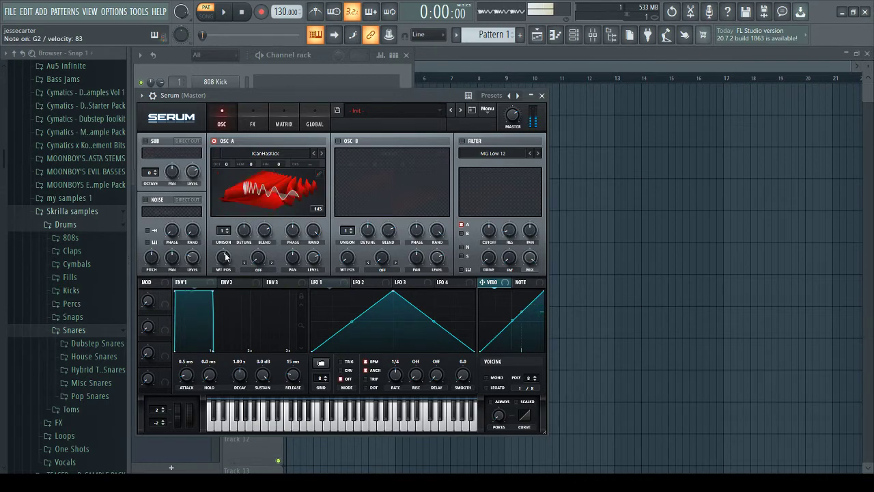
pyautogui.moveTo(224, 258)
pyautogui.mouseDown()
pyautogui.moveTo(226, 250)
pyautogui.moveTo(227, 260)
pyautogui.moveTo(215, 259)
pyautogui.mouseUp()
pyautogui.click(247, 197)
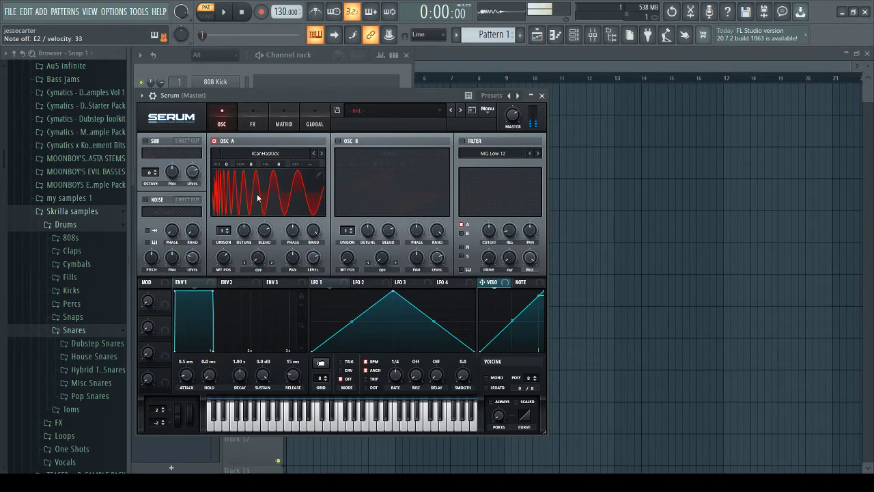
pyautogui.click(278, 198)
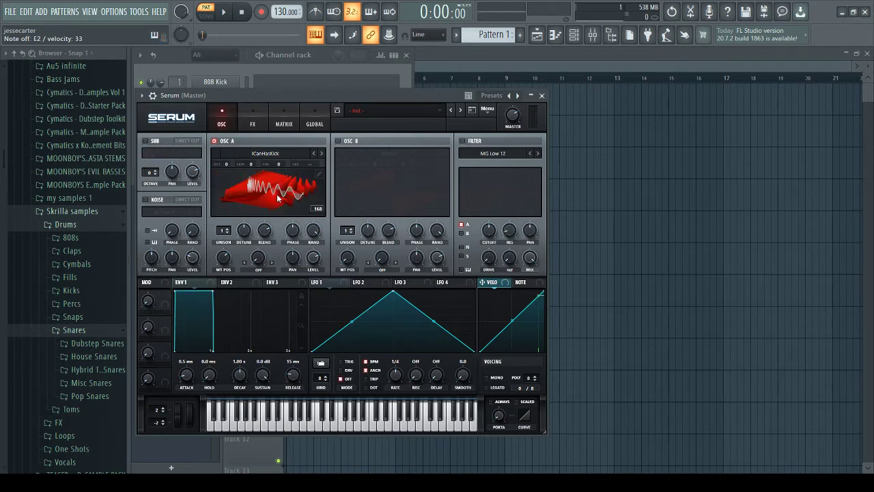
pyautogui.click(276, 198)
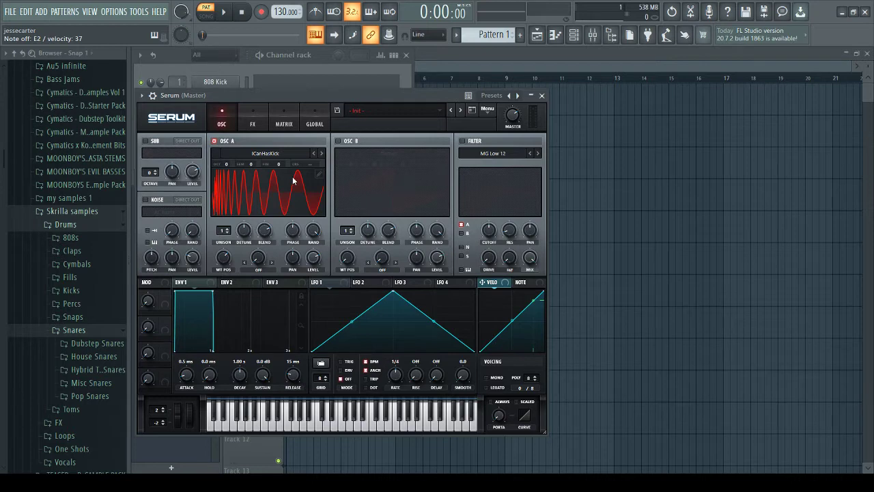
# Enable oscillator B, set its warp mode to Sync, and lower the warp amount to about 1%
pyautogui.click(339, 141)
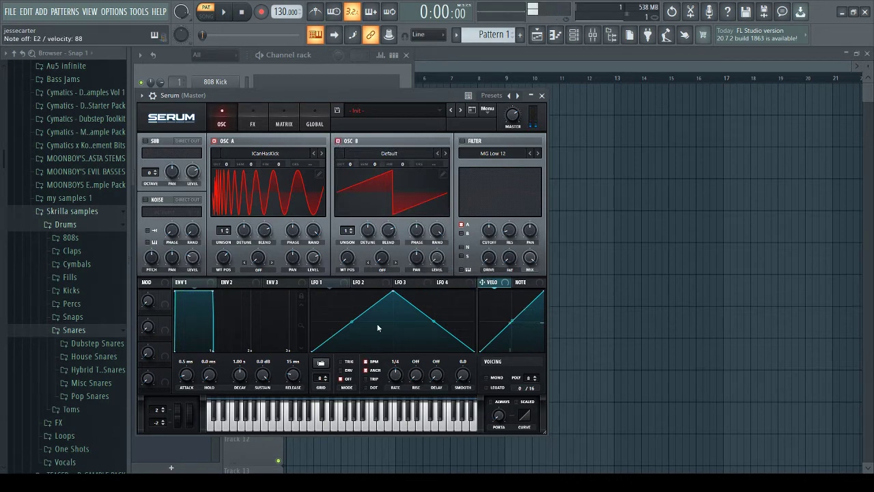
pyautogui.click(410, 53)
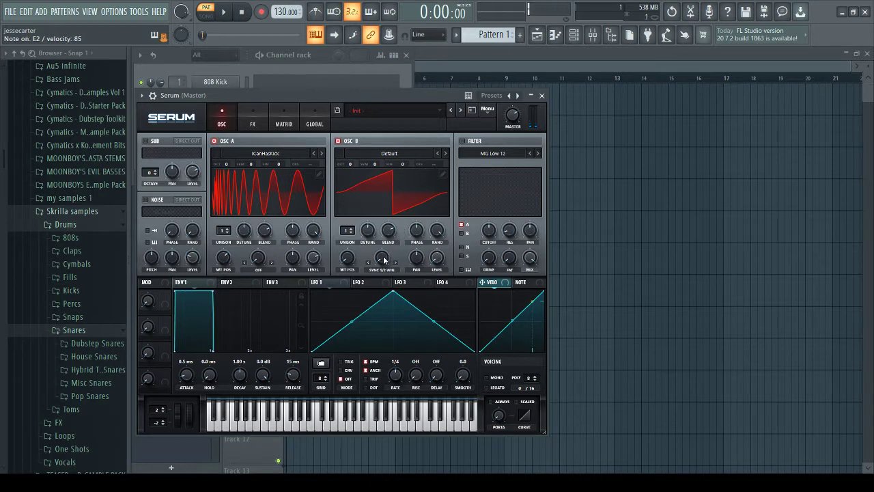
pyautogui.moveTo(383, 260); pyautogui.dragTo(396, 236)
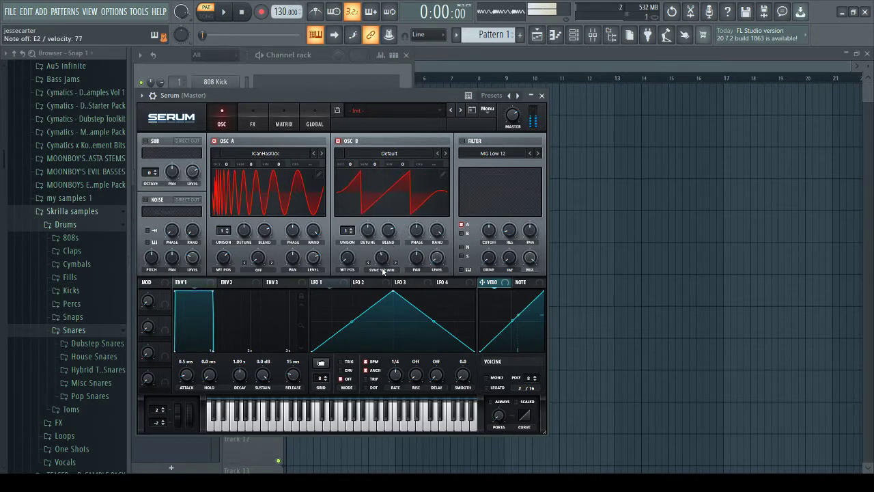
pyautogui.moveTo(383, 272); pyautogui.dragTo(386, 224)
pyautogui.click(406, 54)
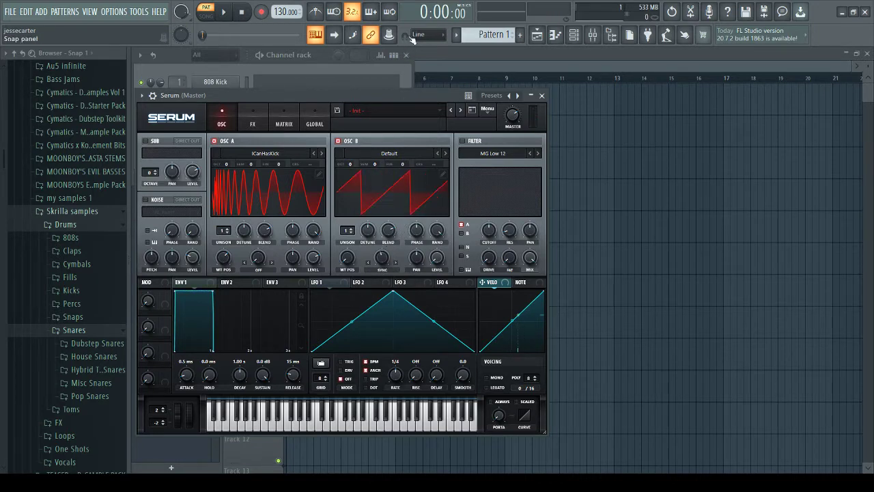
pyautogui.moveTo(383, 258); pyautogui.dragTo(371, 276)
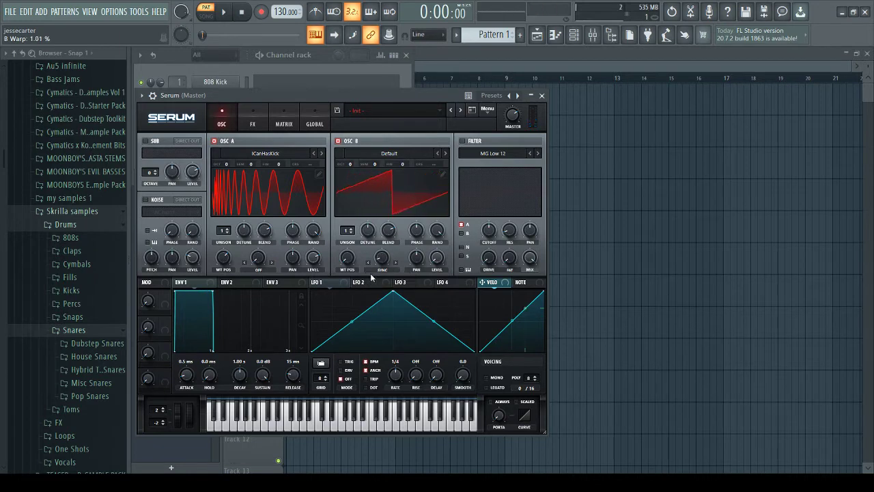
# Turn off oscillator A and raise oscillator B's level
pyautogui.click(214, 140)
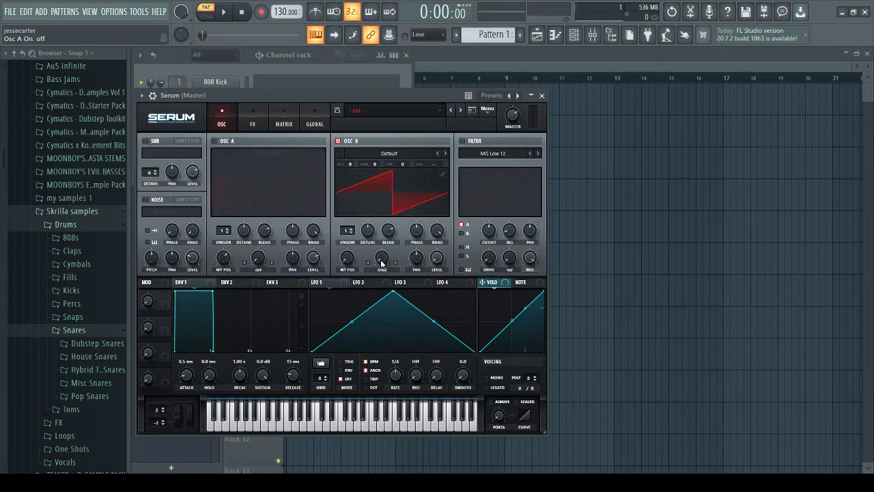
pyautogui.moveTo(435, 259); pyautogui.dragTo(451, 198)
# Sweep oscillator B's Sync warp up to hear its range, and settle it on a small amount
pyautogui.moveTo(383, 263); pyautogui.dragTo(319, 328)
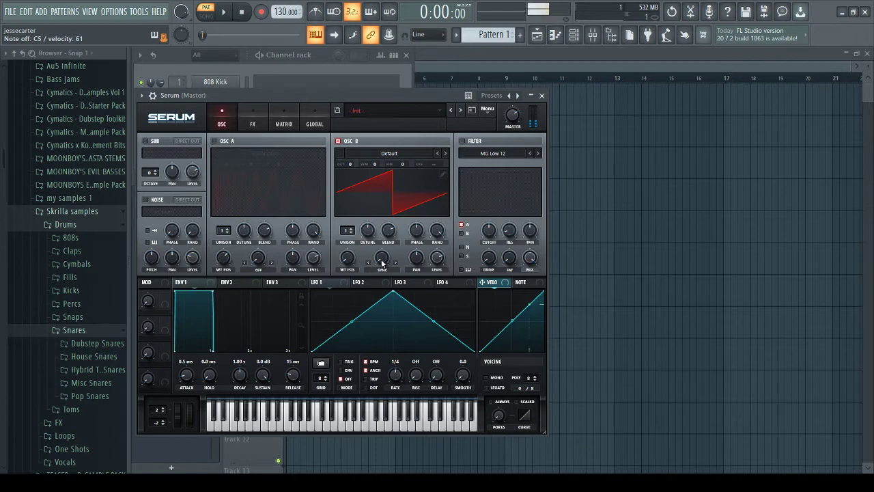
pyautogui.moveTo(382, 263)
pyautogui.moveTo(382, 263); pyautogui.dragTo(408, 117)
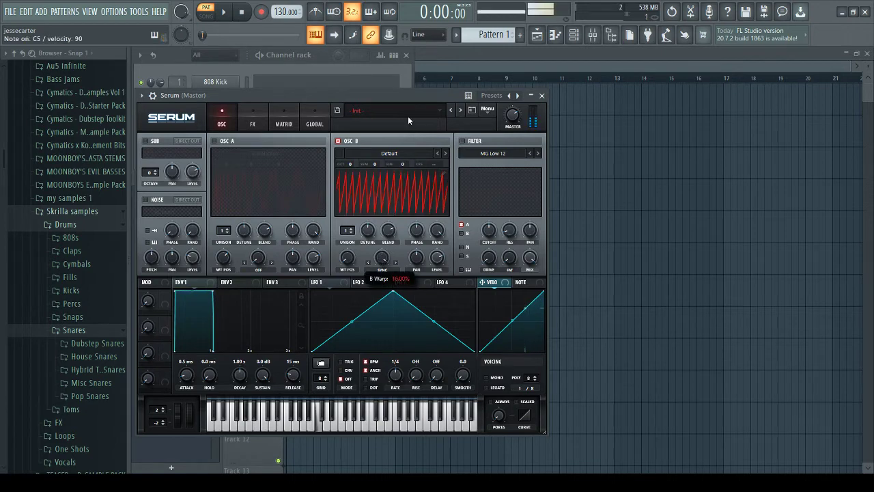
pyautogui.moveTo(404, 154); pyautogui.dragTo(409, 177)
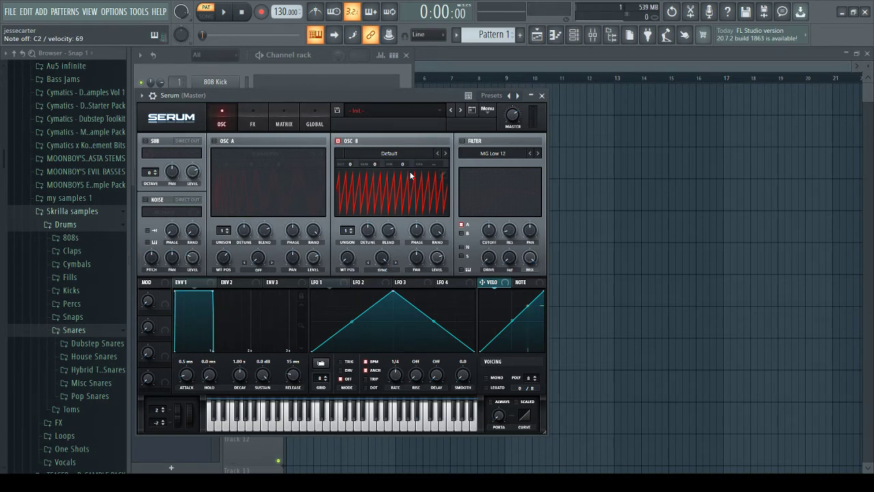
pyautogui.moveTo(387, 261); pyautogui.dragTo(364, 323)
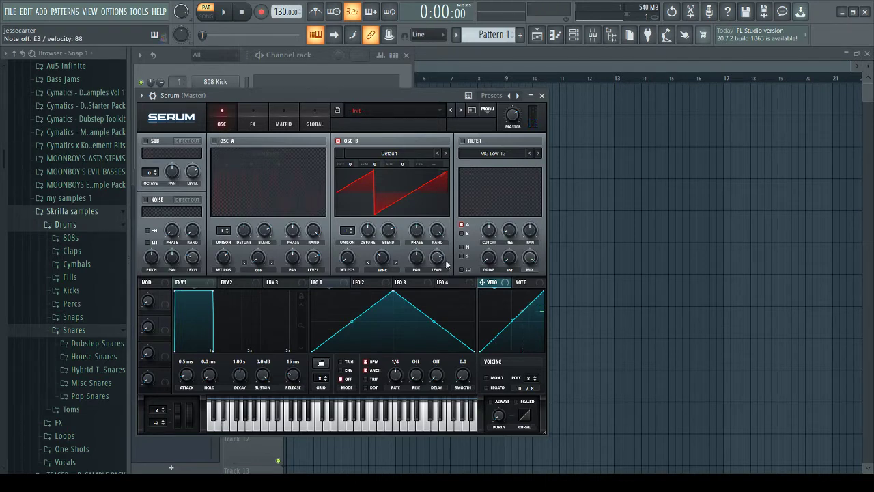
# Re-enable oscillator A and set its warp to a small amount of FM (from B), checking it with oscillator B off and on
pyautogui.click(214, 141)
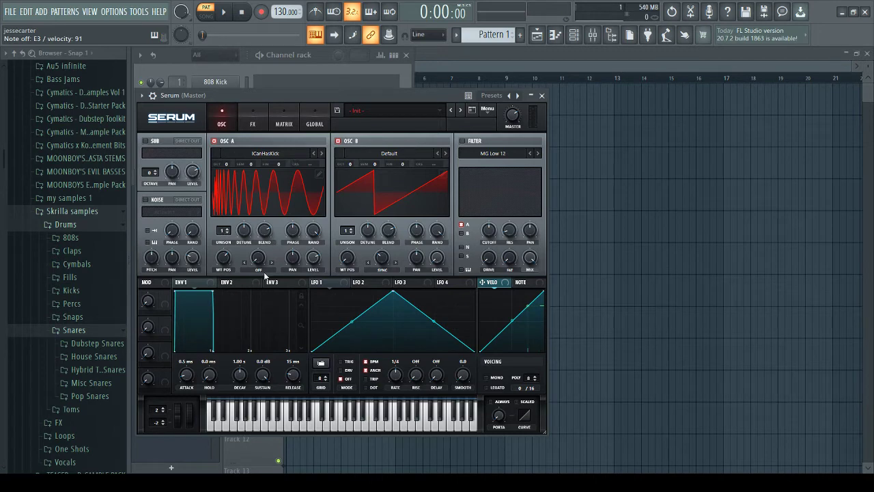
pyautogui.click(278, 224)
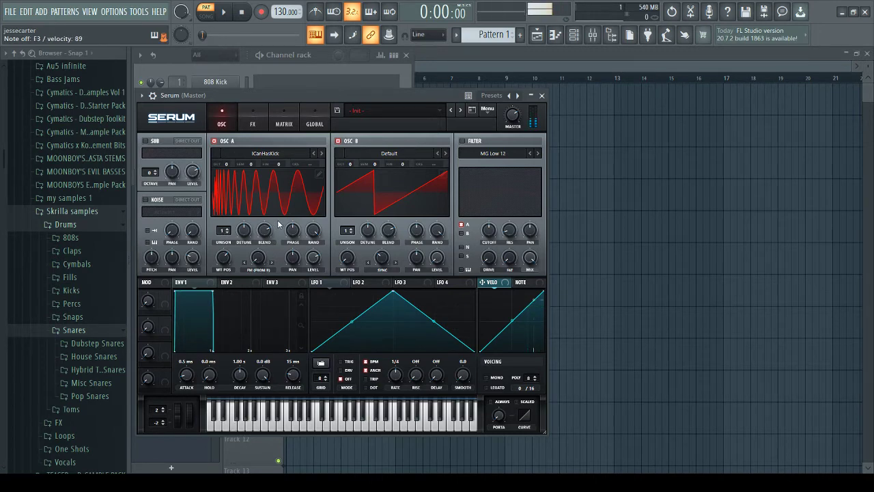
pyautogui.moveTo(259, 258); pyautogui.dragTo(262, 242)
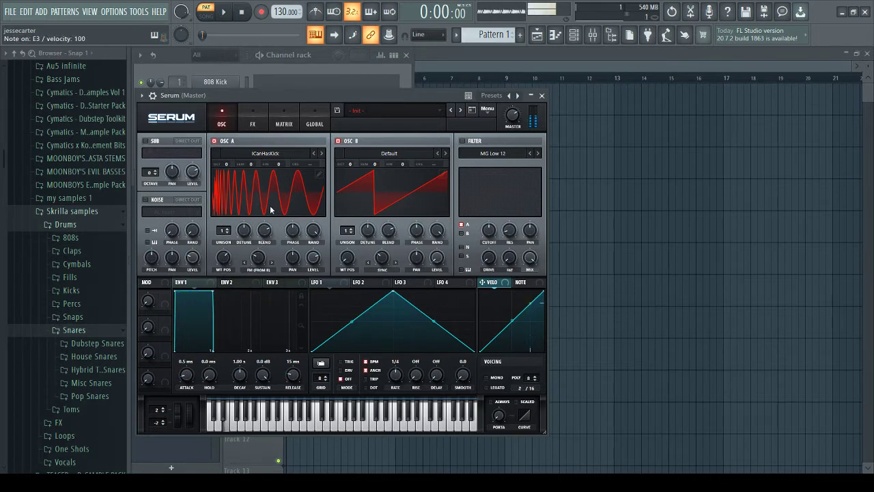
pyautogui.click(338, 140)
pyautogui.click(338, 141)
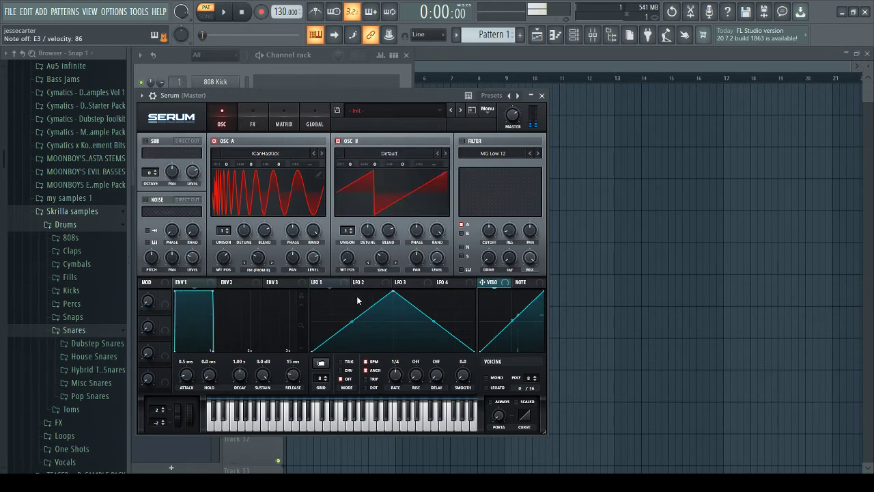
# Reshape LFO 1 with an earlier peak at full height and a falling side that bulges outward
pyautogui.click(344, 283)
pyautogui.moveTo(393, 292); pyautogui.dragTo(361, 283)
pyautogui.moveTo(417, 322); pyautogui.dragTo(418, 307)
# Assign LFO 1 to oscillator A's FM warp amount and set the LFO rate to 1/2
pyautogui.moveTo(339, 284); pyautogui.dragTo(247, 267)
pyautogui.moveTo(256, 260)
pyautogui.mouseDown()
pyautogui.moveTo(255, 268)
pyautogui.moveTo(255, 254)
pyautogui.mouseUp()
pyautogui.moveTo(390, 370); pyautogui.dragTo(389, 376)
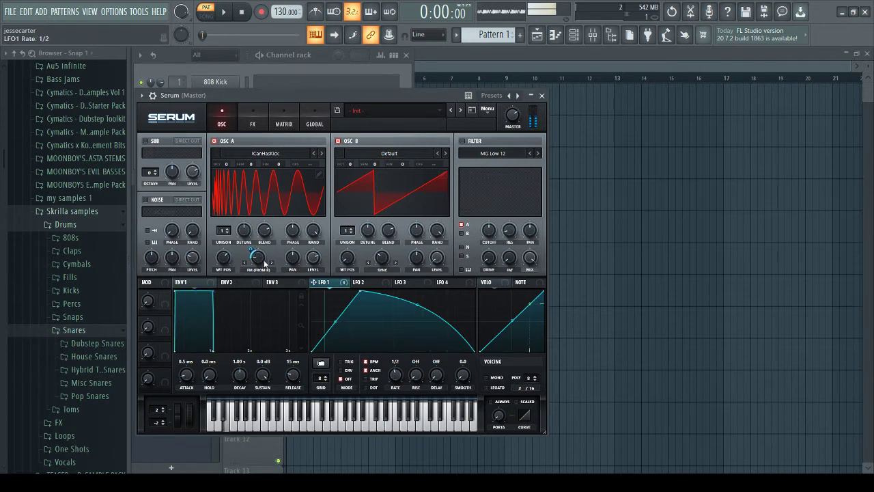
pyautogui.moveTo(253, 252); pyautogui.dragTo(253, 252)
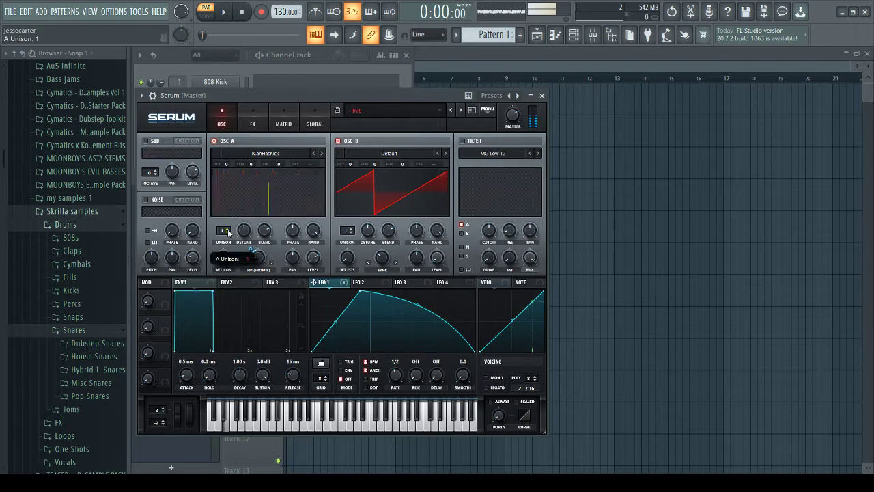
# Set oscillator A's unison to 3 voices and adjust the detune
pyautogui.scroll(3, 228, 232)
pyautogui.moveTo(229, 233)
pyautogui.mouseDown()
pyautogui.moveTo(237, 239)
pyautogui.moveTo(230, 249)
pyautogui.moveTo(228, 233)
pyautogui.moveTo(243, 230)
pyautogui.mouseUp()
pyautogui.moveTo(225, 165)
pyautogui.mouseDown()
pyautogui.moveTo(223, 177)
pyautogui.moveTo(225, 158)
pyautogui.mouseUp()
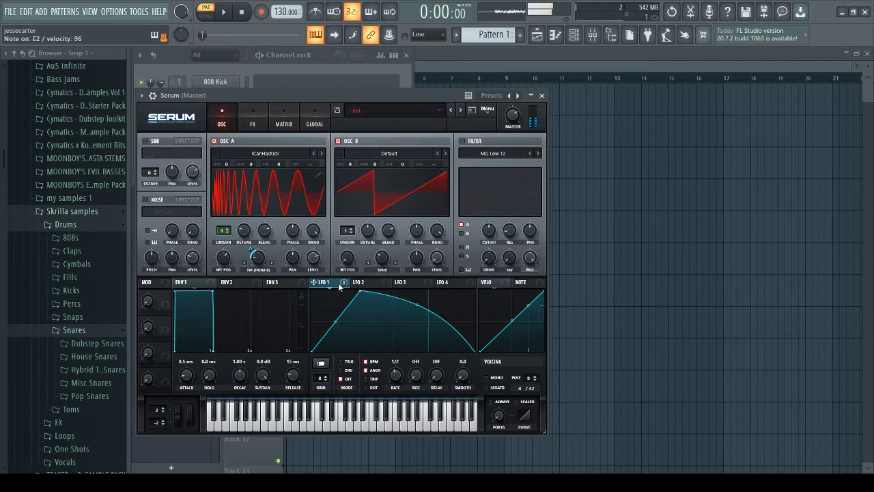
# Set LFO 1's modulation of oscillator A's warp to 29 and compare the sound with oscillator B off and on
pyautogui.moveTo(254, 251)
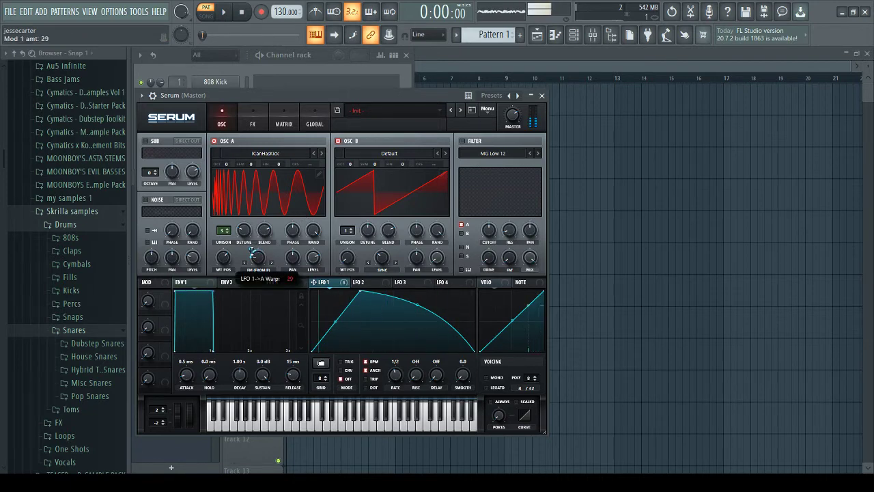
pyautogui.click(337, 141)
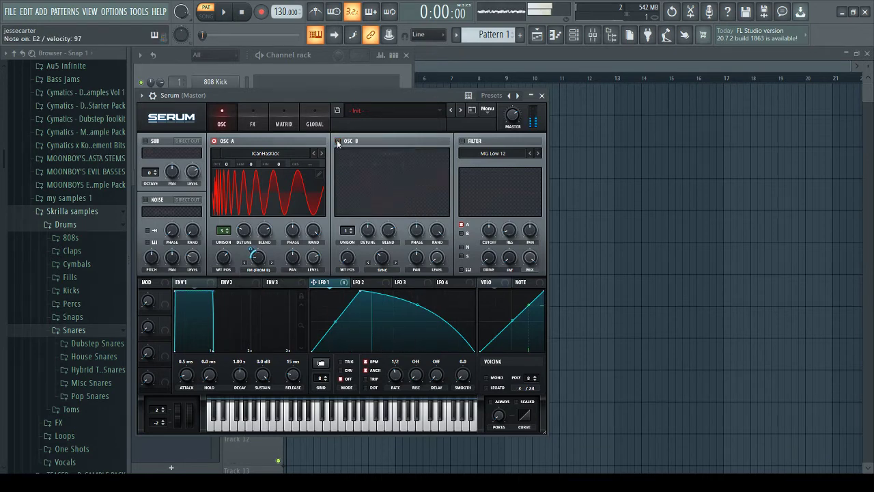
pyautogui.click(337, 141)
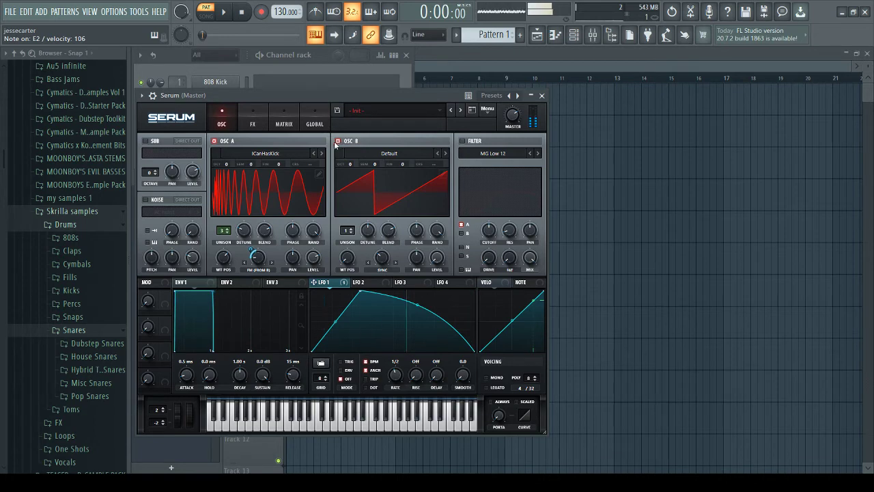
# Assign LFO 1 to oscillator A's wavetable position with a positive modulation amount of about 37
pyautogui.moveTo(225, 259); pyautogui.dragTo(214, 278)
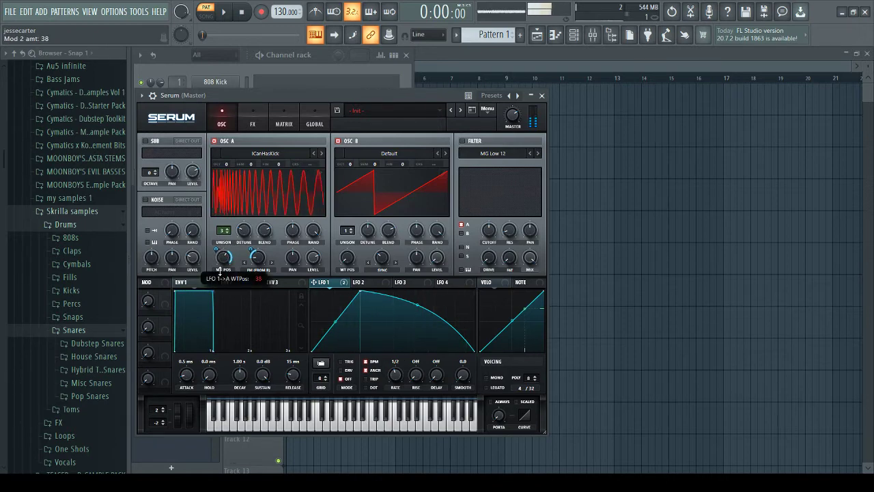
pyautogui.moveTo(225, 258); pyautogui.dragTo(220, 308)
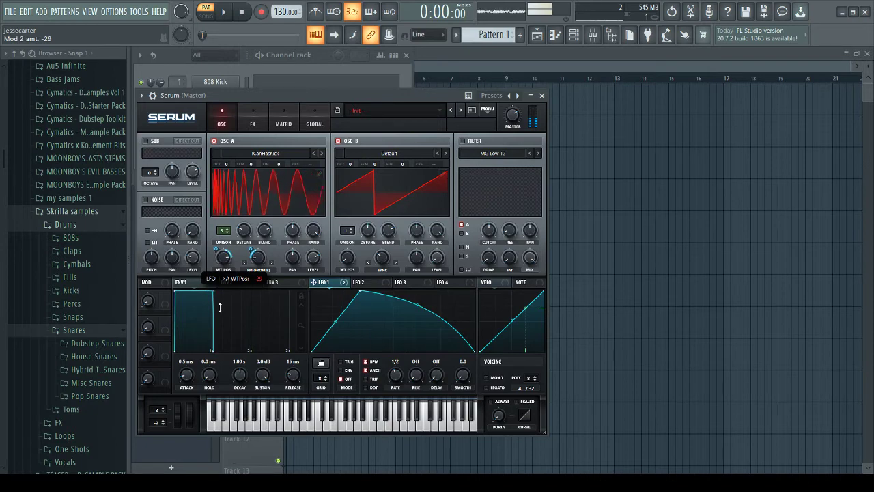
pyautogui.moveTo(224, 259); pyautogui.dragTo(224, 241)
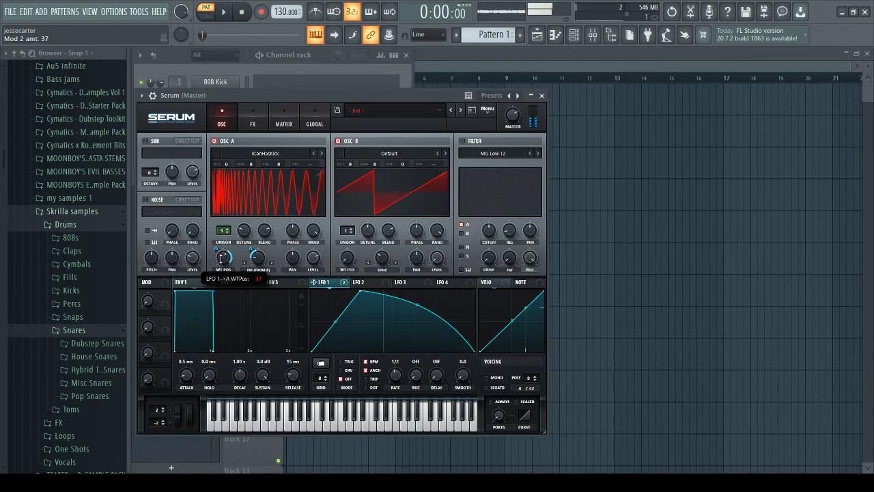
pyautogui.moveTo(222, 257); pyautogui.dragTo(226, 252)
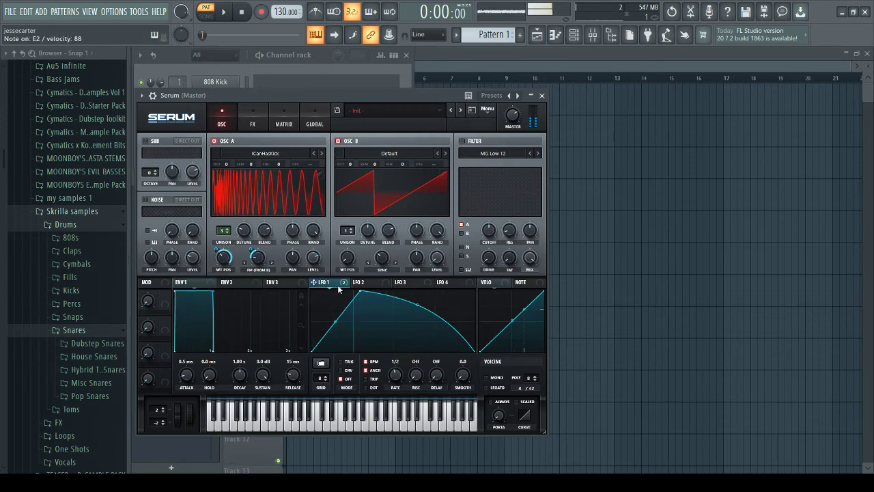
# Reposition LFO 1's peak point at about a quarter of the cycle, at full height
pyautogui.moveTo(360, 291); pyautogui.dragTo(379, 290)
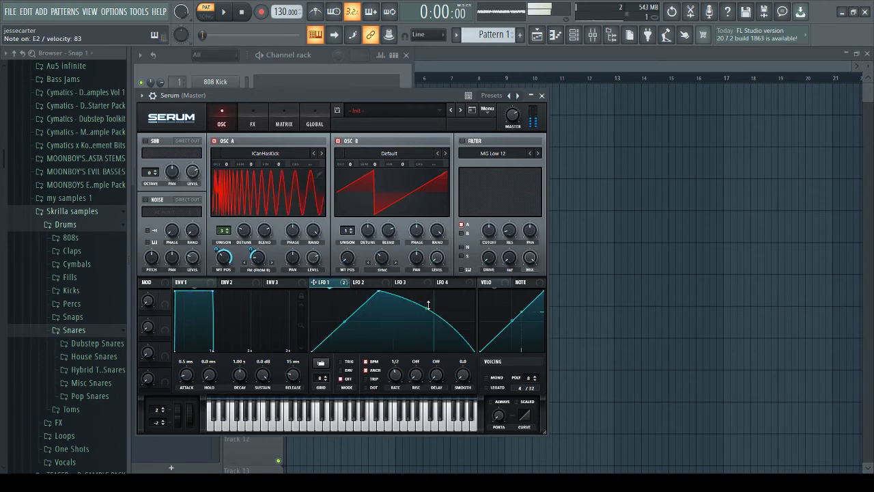
pyautogui.moveTo(379, 291)
pyautogui.mouseDown()
pyautogui.moveTo(355, 285)
pyautogui.moveTo(428, 277)
pyautogui.moveTo(375, 275)
pyautogui.mouseUp()
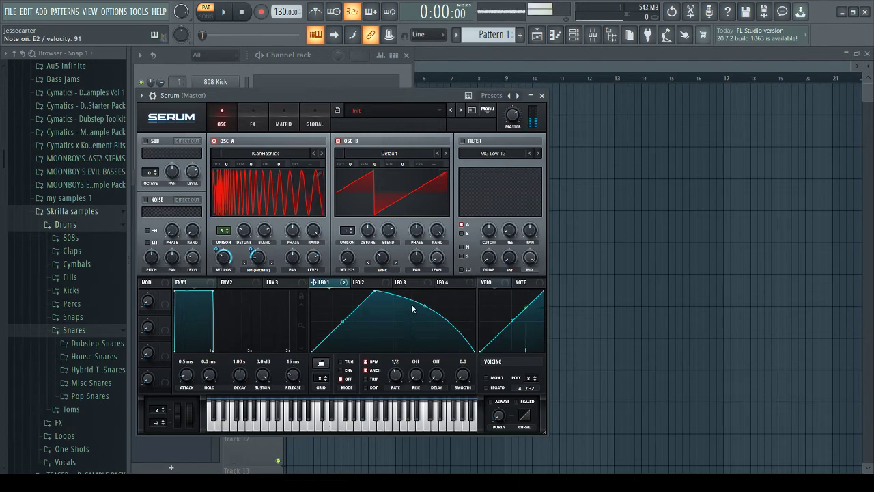
pyautogui.moveTo(380, 296); pyautogui.dragTo(349, 291)
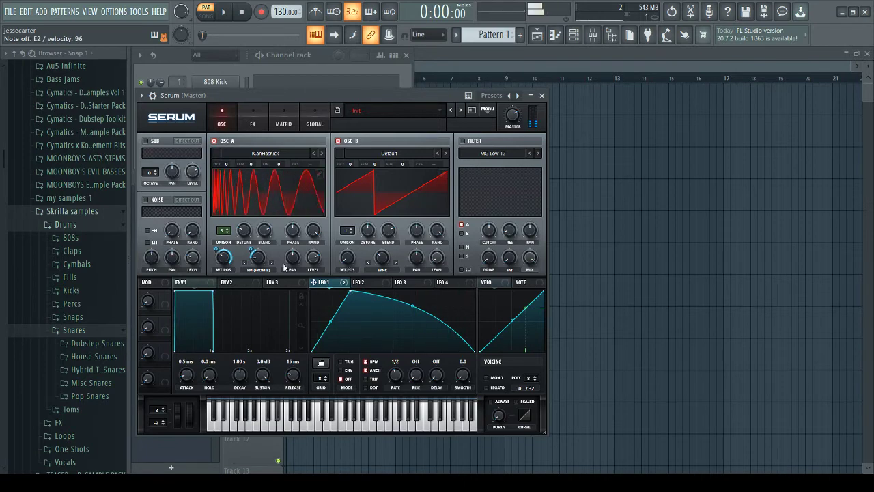
pyautogui.moveTo(214, 261)
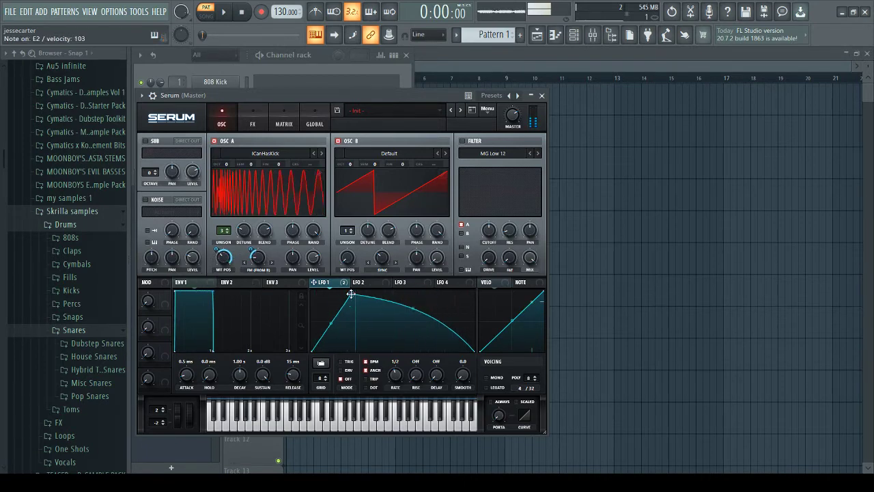
pyautogui.moveTo(351, 293); pyautogui.dragTo(352, 282)
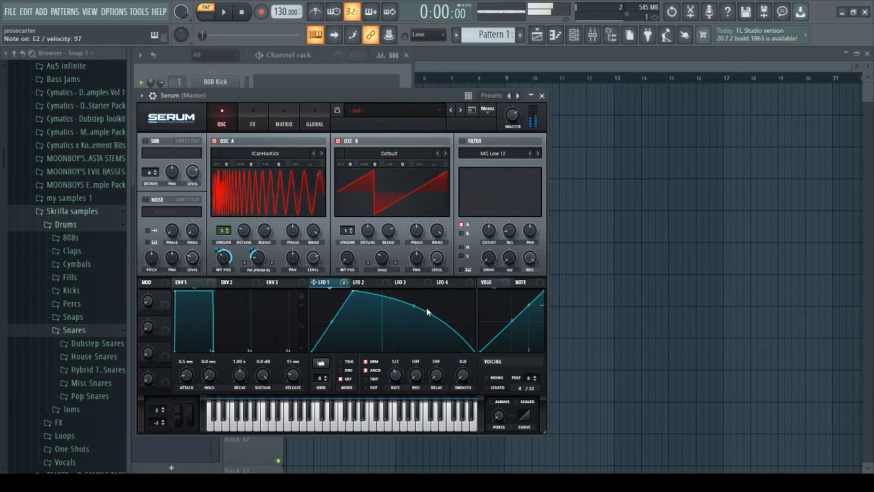
# Fine-tune the convex curve of LFO 1's falling slope, keeping its peak at full height
pyautogui.moveTo(427, 312); pyautogui.dragTo(412, 302)
pyautogui.moveTo(353, 291); pyautogui.dragTo(353, 291)
# Enable the filter on oscillator A with the HP 12 type, adjust its resonance to about 32% and its FREQ to about 77%
pyautogui.click(461, 141)
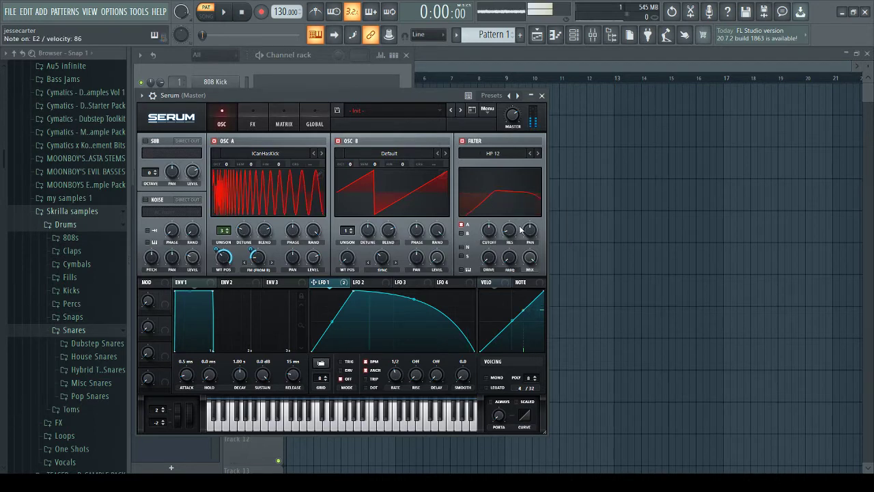
pyautogui.moveTo(512, 234)
pyautogui.mouseDown()
pyautogui.moveTo(522, 214)
pyautogui.moveTo(520, 226)
pyautogui.mouseUp()
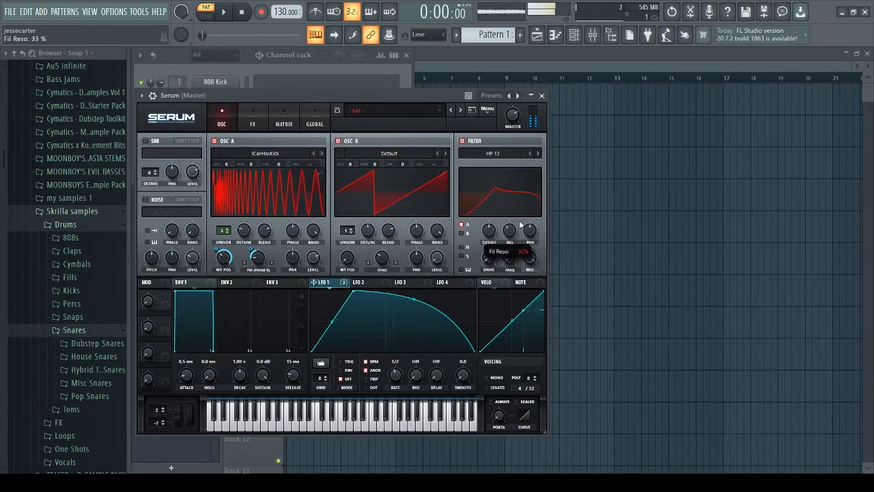
pyautogui.moveTo(514, 259); pyautogui.dragTo(536, 192)
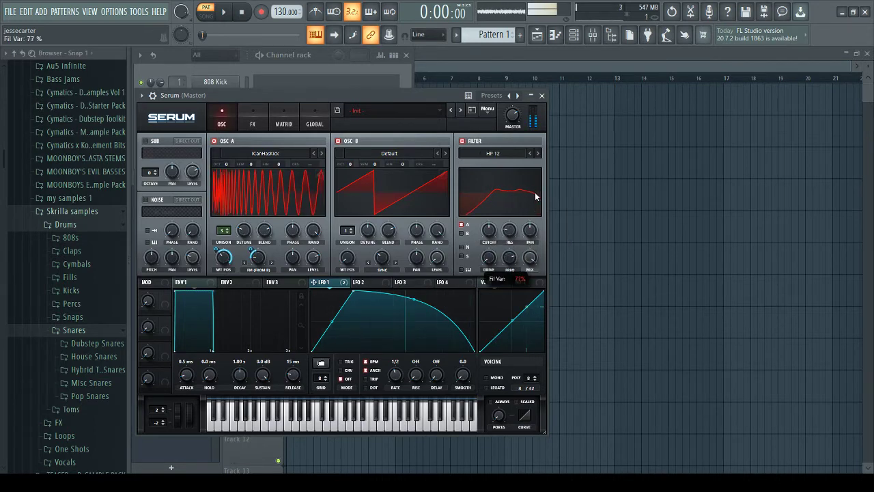
# Assign LFO 1 to the filter's cutoff with an amount of about 46, and also to the filter's FREQ
pyautogui.moveTo(489, 230)
pyautogui.mouseDown()
pyautogui.moveTo(481, 241)
pyautogui.moveTo(489, 211)
pyautogui.moveTo(490, 220)
pyautogui.mouseUp()
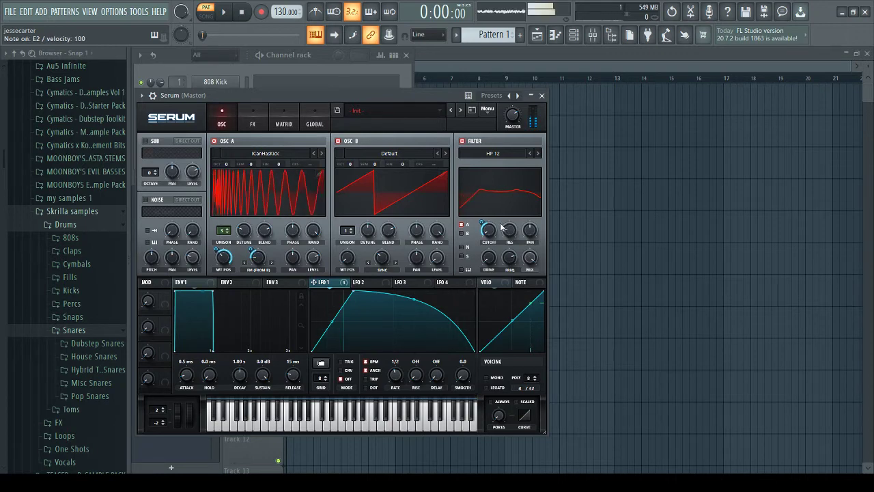
pyautogui.moveTo(490, 226); pyautogui.dragTo(492, 210)
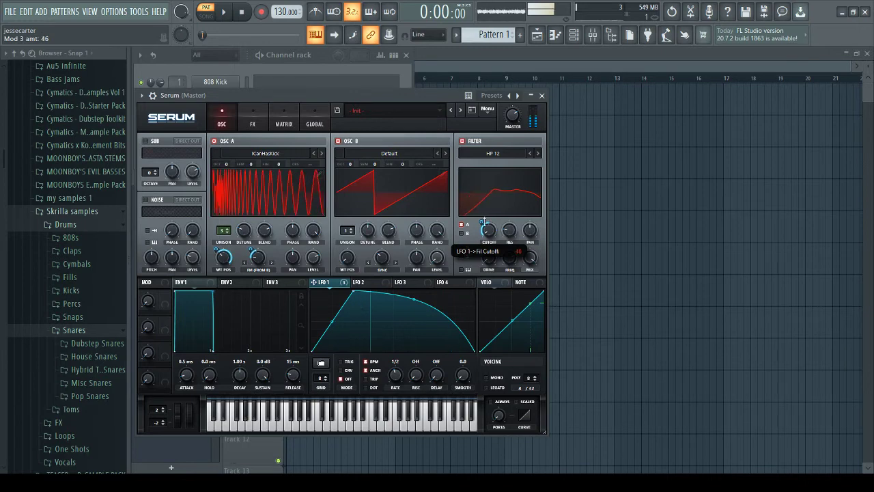
pyautogui.moveTo(507, 250); pyautogui.dragTo(500, 272)
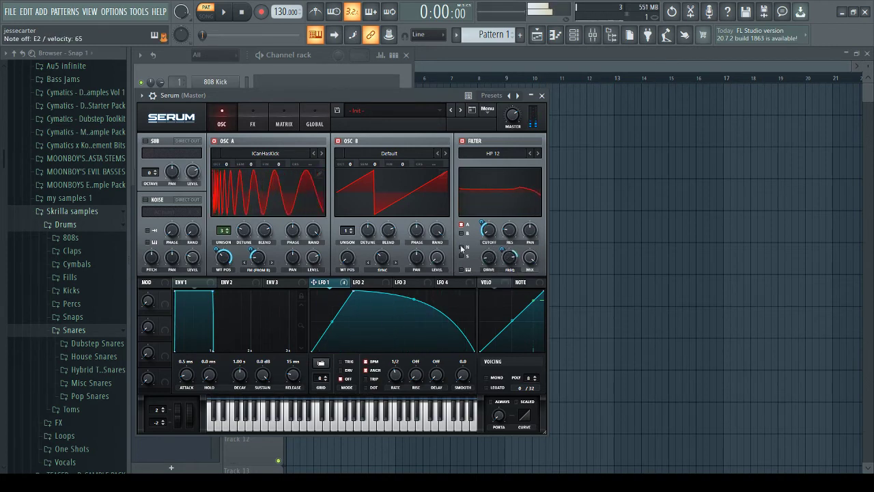
# Try oscillator B with 4 unison voices and return it to a single voice
pyautogui.click(351, 228)
pyautogui.click(351, 229)
pyautogui.click(352, 229)
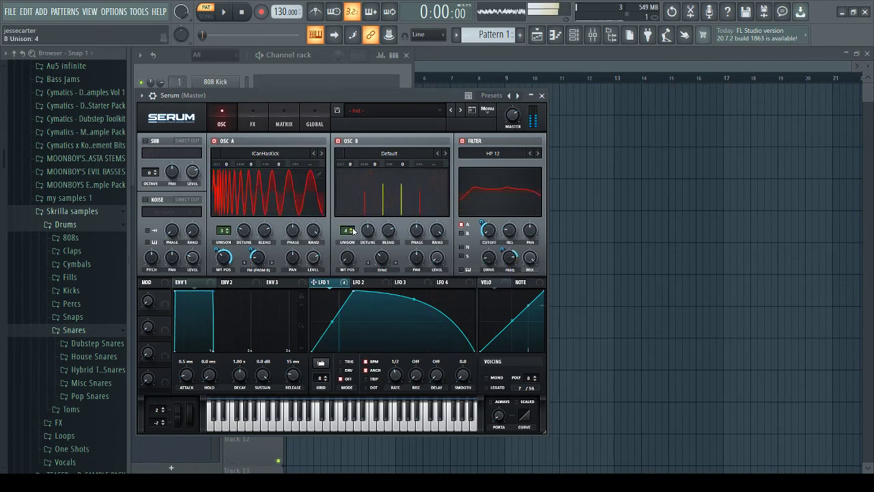
pyautogui.click(353, 233)
pyautogui.click(353, 233)
pyautogui.click(352, 233)
# Raise oscillator B by one octave, and readjust oscillator A's FM warp and its LFO 1 modulation amount
pyautogui.moveTo(383, 258)
pyautogui.mouseDown()
pyautogui.moveTo(400, 237)
pyautogui.moveTo(378, 258)
pyautogui.mouseUp()
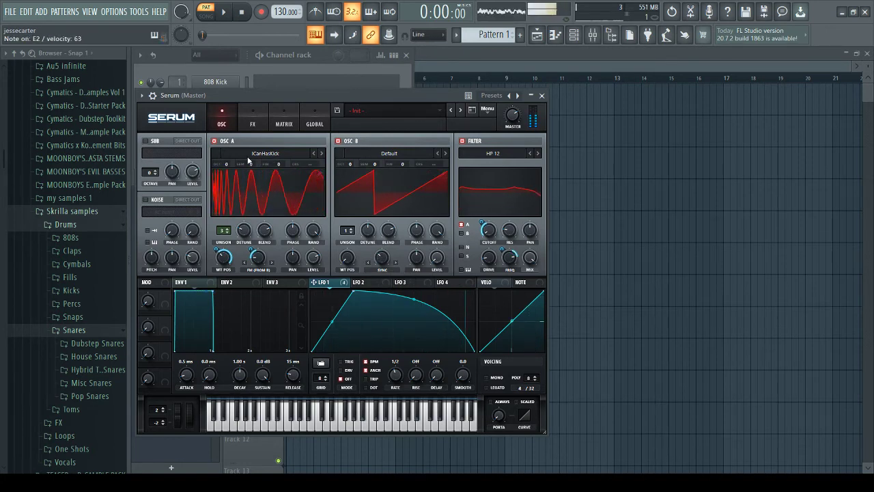
pyautogui.moveTo(259, 256)
pyautogui.mouseDown()
pyautogui.moveTo(266, 250)
pyautogui.moveTo(259, 258)
pyautogui.mouseUp()
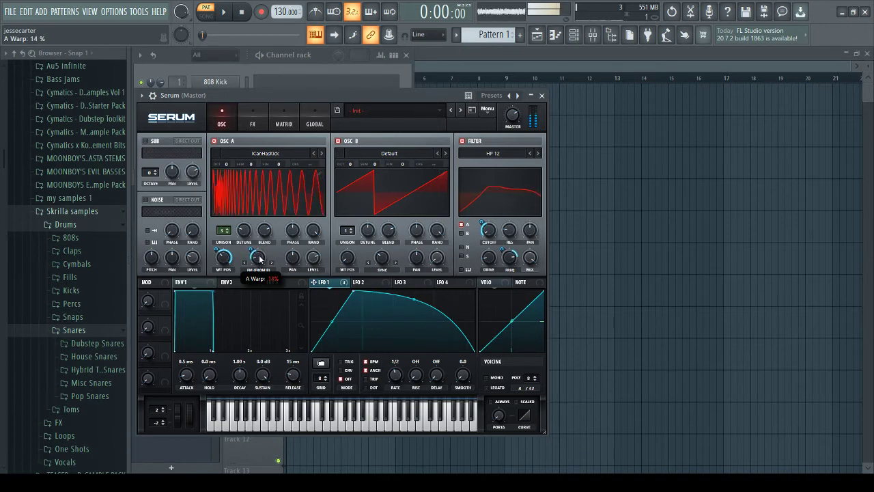
pyautogui.moveTo(346, 165)
pyautogui.mouseDown()
pyautogui.moveTo(352, 140)
pyautogui.moveTo(344, 177)
pyautogui.moveTo(349, 153)
pyautogui.mouseUp()
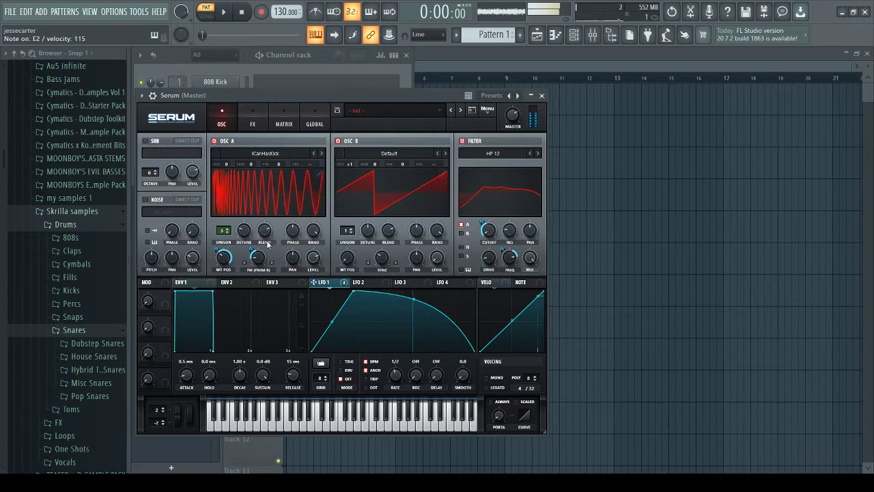
pyautogui.moveTo(250, 250)
pyautogui.mouseDown()
pyautogui.moveTo(259, 260)
pyautogui.moveTo(257, 250)
pyautogui.mouseUp()
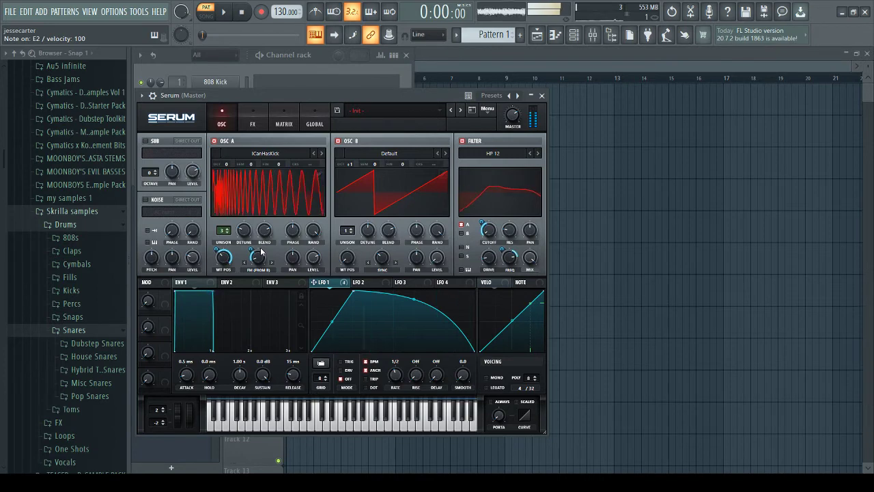
# Add a Sine Shaper distortion effect, reduce its drive and set its mix to about 56%
pyautogui.click(252, 127)
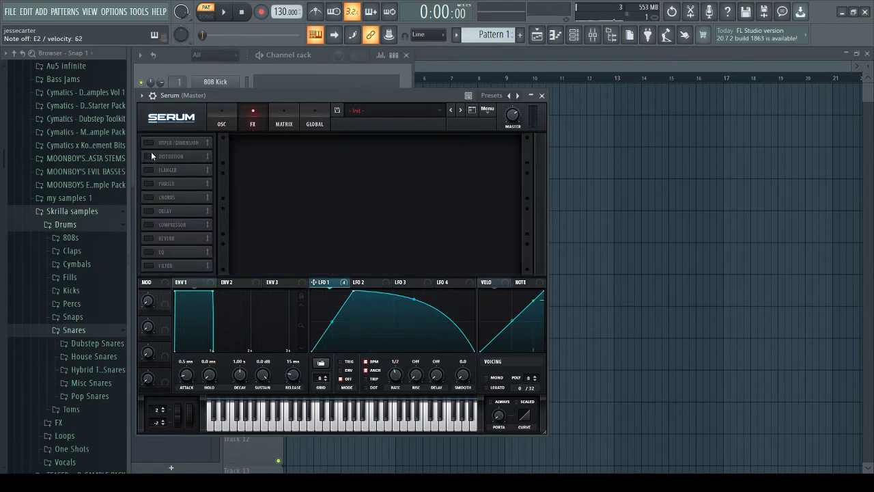
pyautogui.click(221, 123)
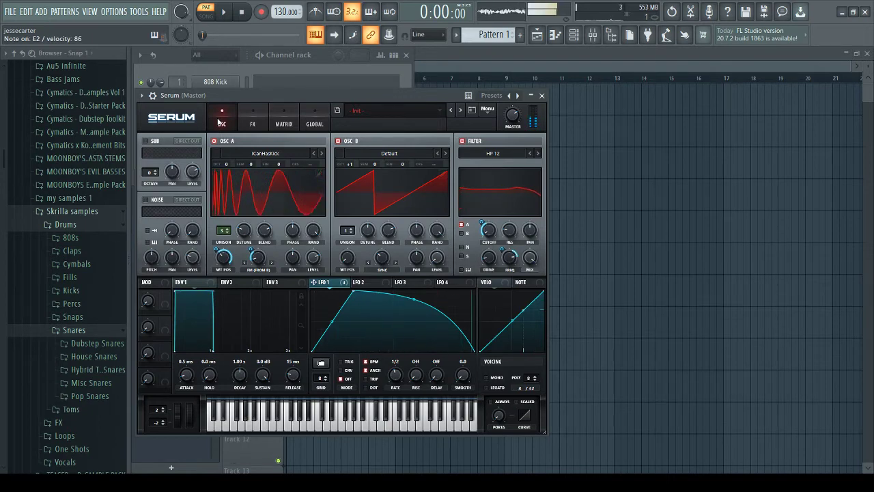
pyautogui.click(253, 110)
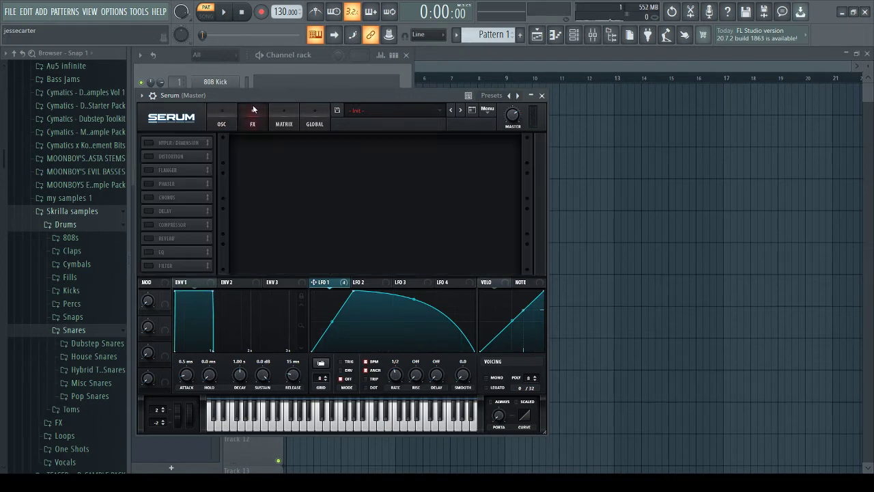
pyautogui.click(149, 157)
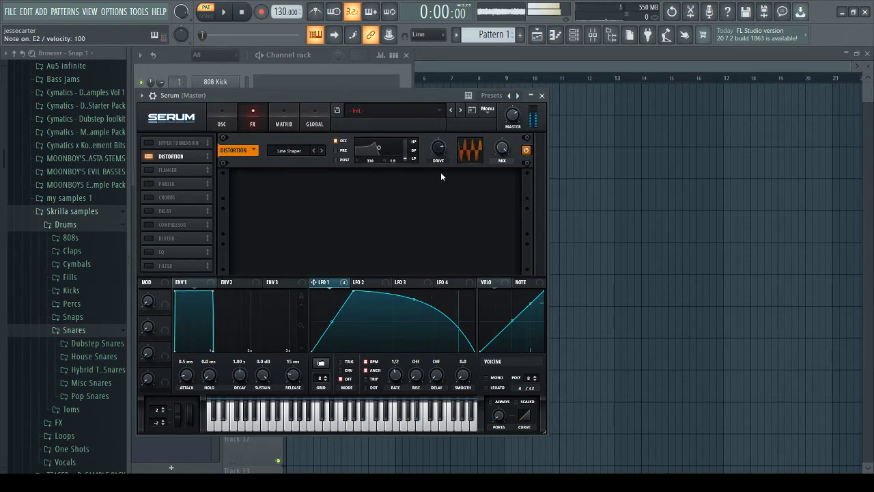
pyautogui.moveTo(437, 147)
pyautogui.mouseDown()
pyautogui.moveTo(420, 169)
pyautogui.moveTo(441, 142)
pyautogui.moveTo(434, 148)
pyautogui.mouseUp()
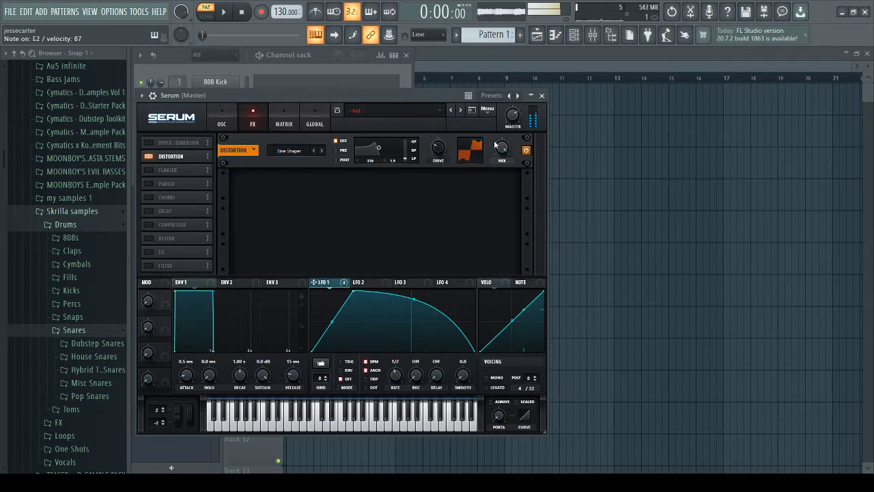
pyautogui.moveTo(499, 149); pyautogui.dragTo(484, 173)
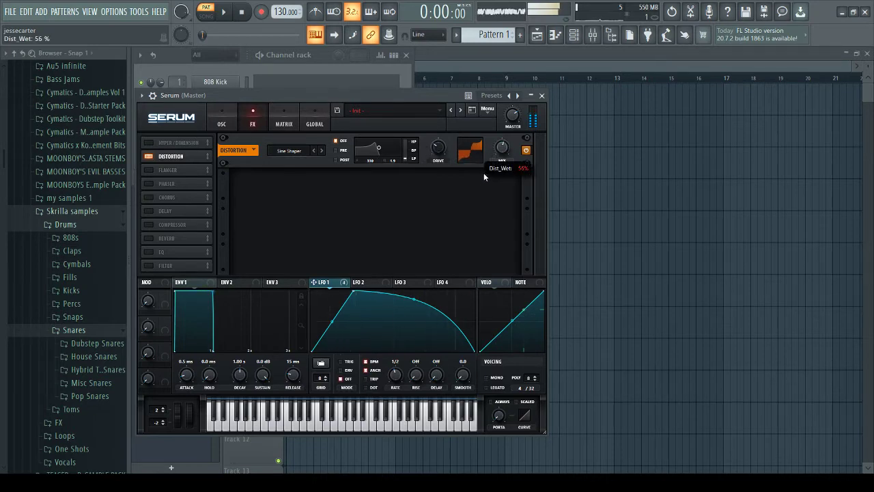
# Compare the sound with the distortion off and on, and review the oscillator page
pyautogui.click(148, 156)
pyautogui.click(148, 156)
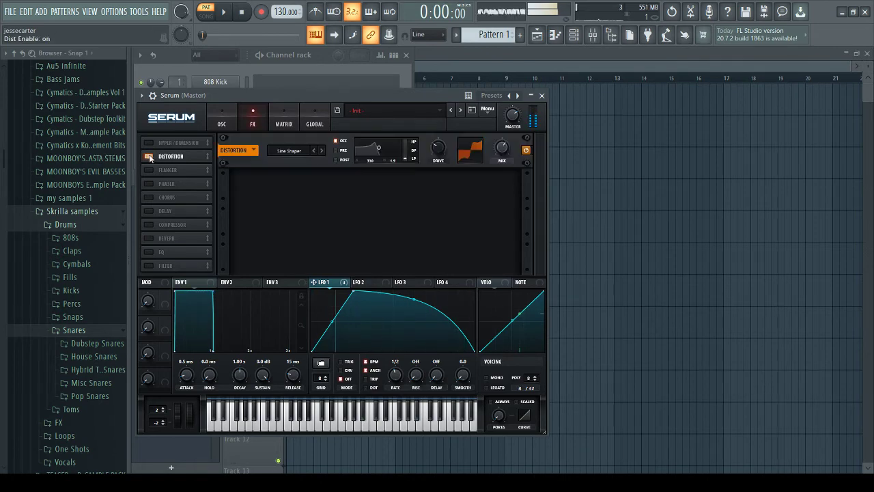
pyautogui.click(148, 156)
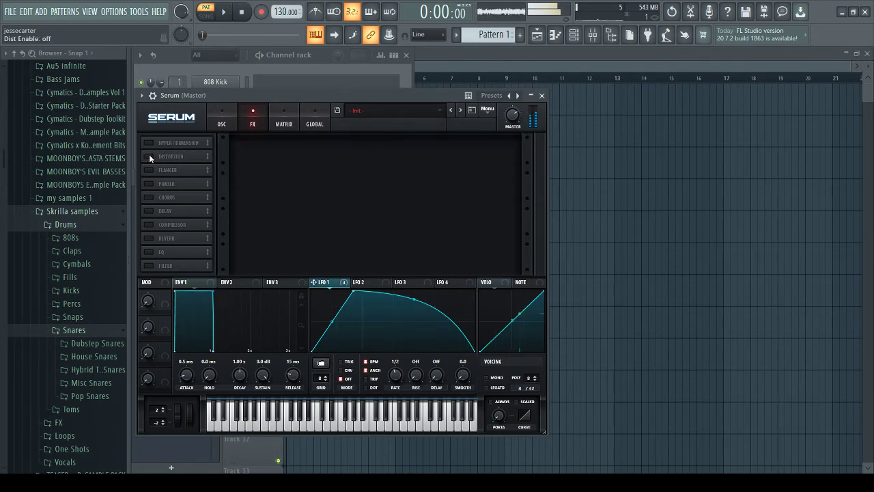
pyautogui.click(148, 156)
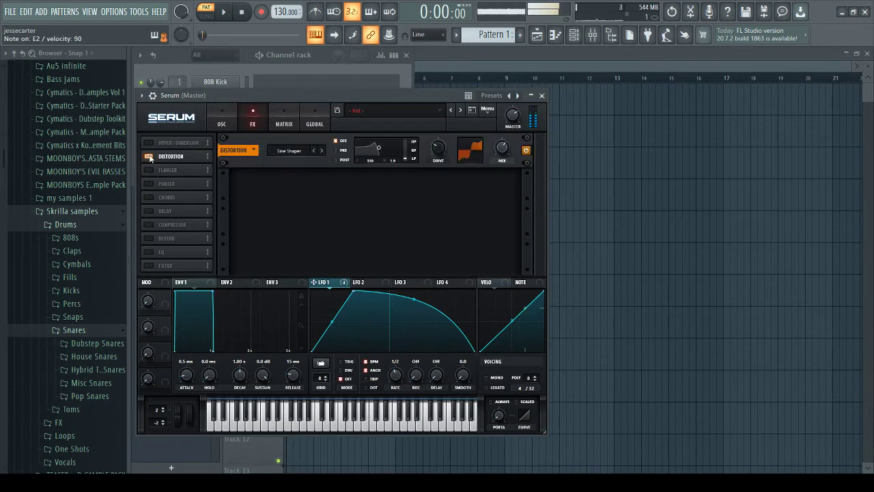
pyautogui.click(233, 122)
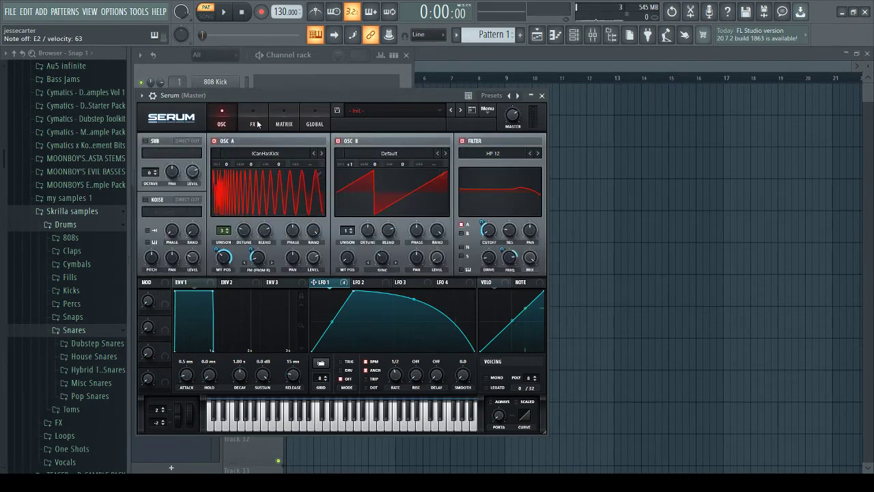
pyautogui.click(293, 187)
pyautogui.click(316, 188)
pyautogui.click(258, 113)
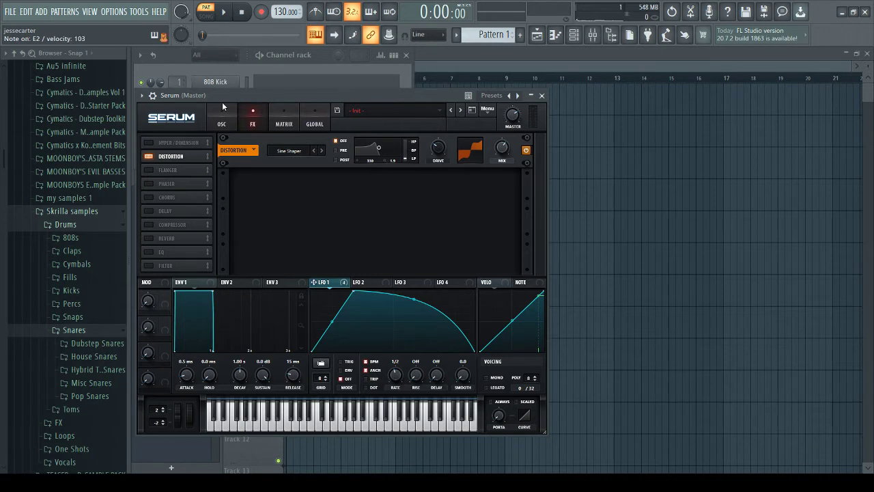
# Adjust the distortion's drive and assign LFO 1 to it with a modulation amount of about 12
pyautogui.click(149, 155)
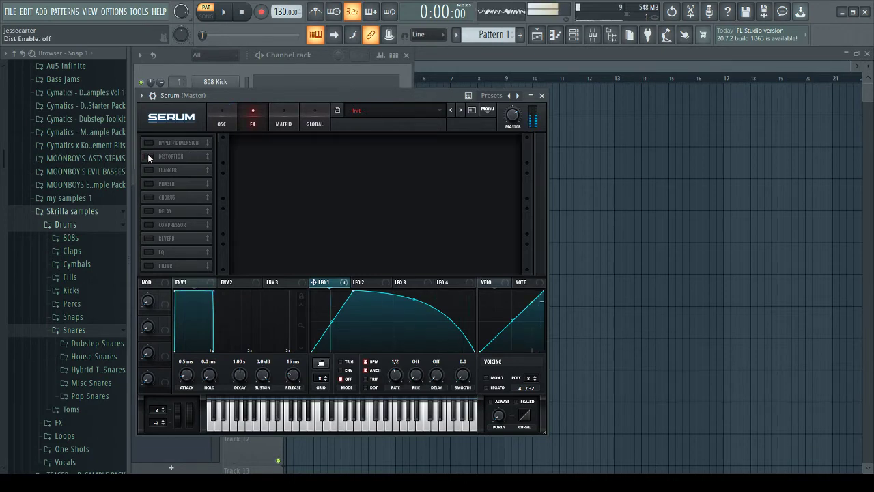
pyautogui.click(148, 155)
pyautogui.moveTo(438, 147)
pyautogui.mouseDown()
pyautogui.moveTo(441, 128)
pyautogui.moveTo(435, 143)
pyautogui.mouseUp()
pyautogui.moveTo(324, 282); pyautogui.dragTo(434, 143)
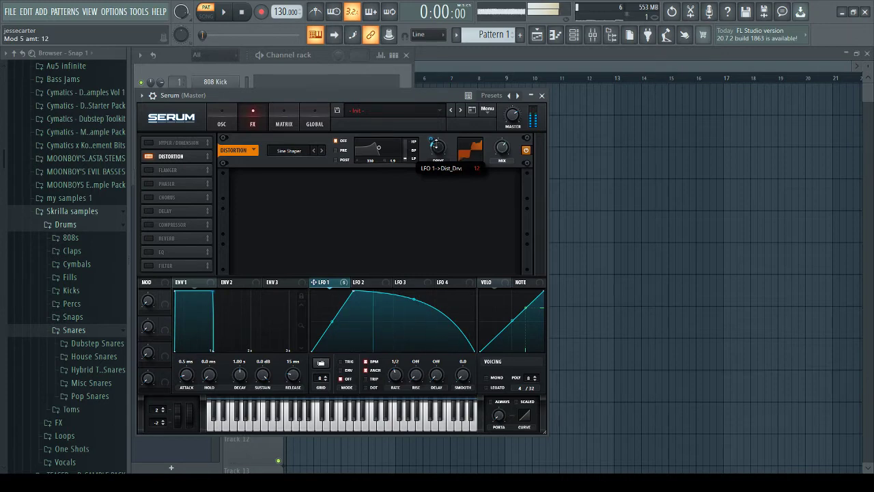
# Enable the Hyper/Dimension effect, check the sound without it, and set the Hyper unison to 7
pyautogui.click(164, 143)
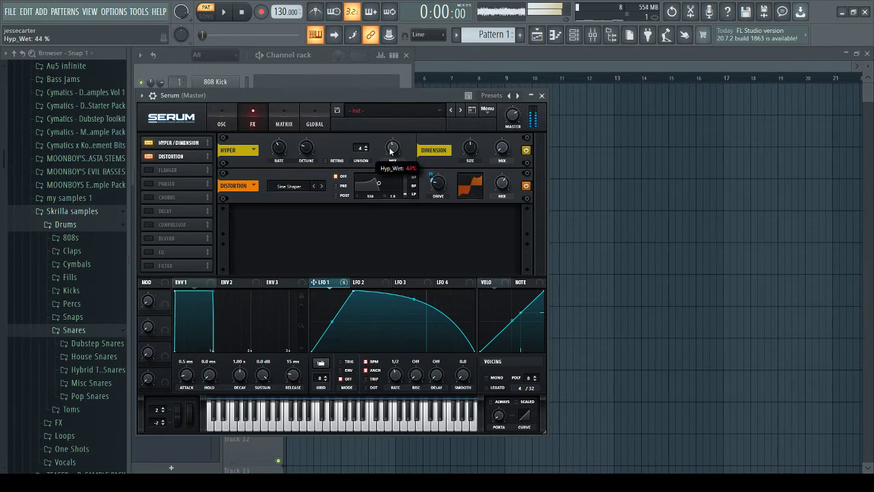
pyautogui.click(149, 142)
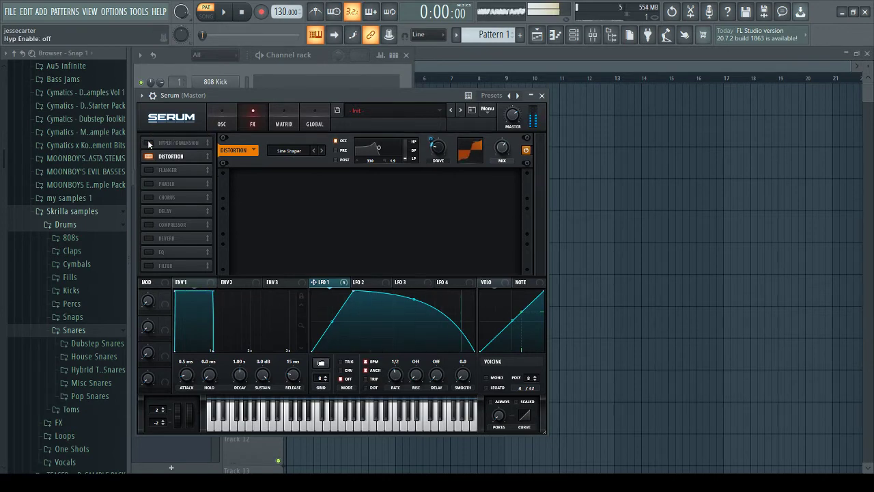
pyautogui.click(149, 143)
pyautogui.click(366, 147)
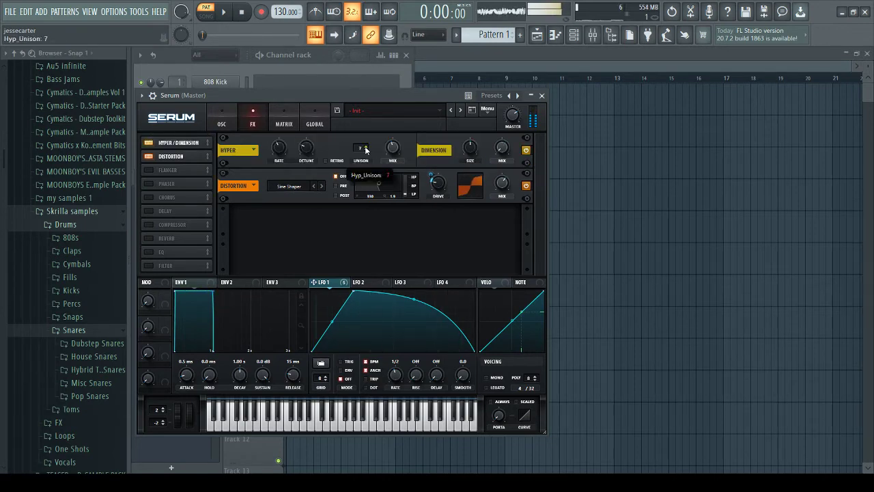
# Adjust the Hyper detune, and set the Hyper mix to about 40% and the rate to about 34%
pyautogui.click(300, 147)
pyautogui.moveTo(392, 146); pyautogui.dragTo(389, 160)
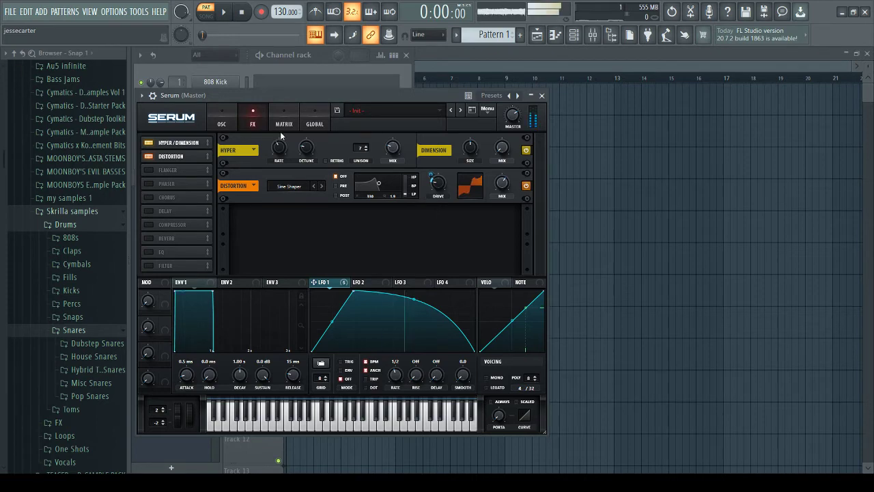
pyautogui.moveTo(392, 149); pyautogui.dragTo(401, 165)
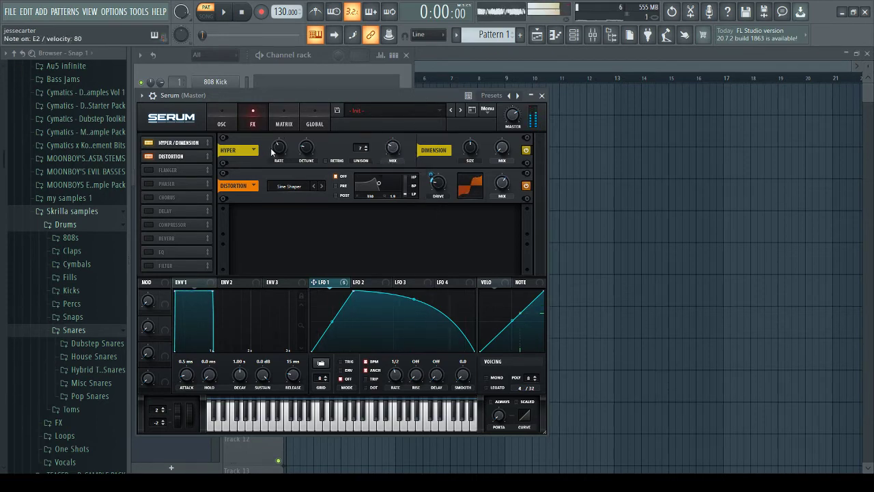
pyautogui.moveTo(306, 148); pyautogui.dragTo(338, 131)
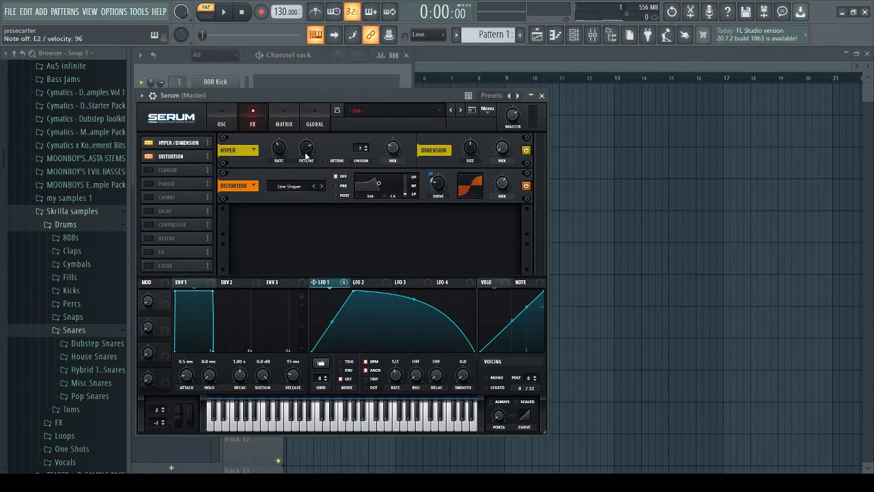
pyautogui.moveTo(304, 151); pyautogui.dragTo(314, 135)
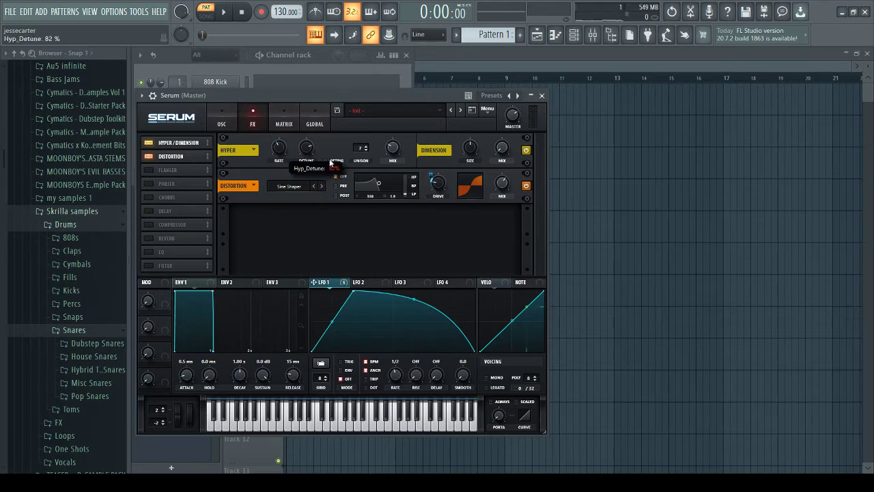
pyautogui.moveTo(329, 166); pyautogui.dragTo(328, 164)
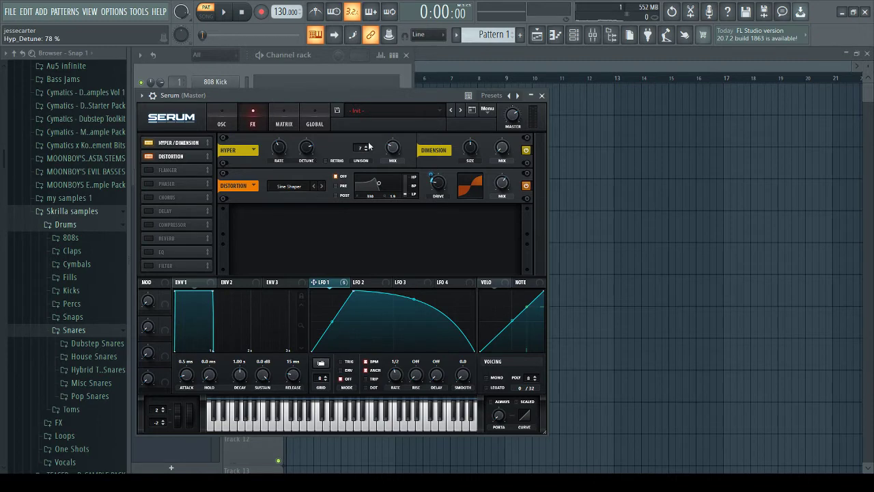
pyautogui.moveTo(399, 146)
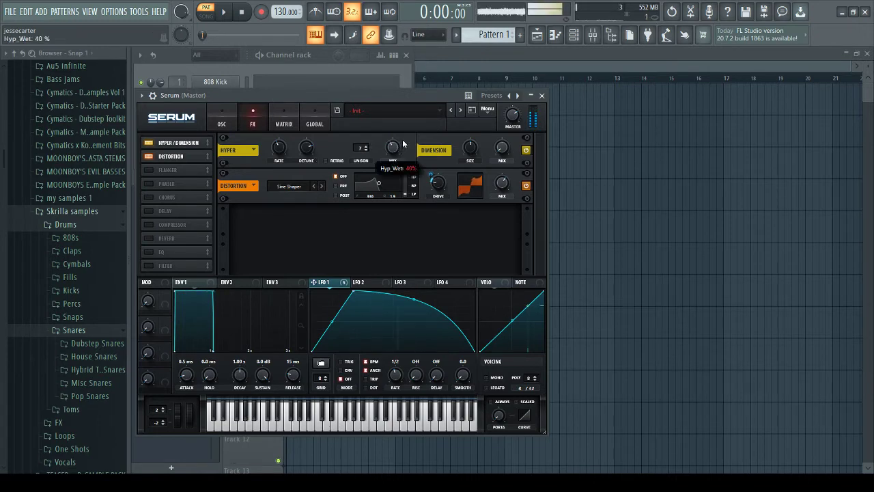
pyautogui.moveTo(311, 154)
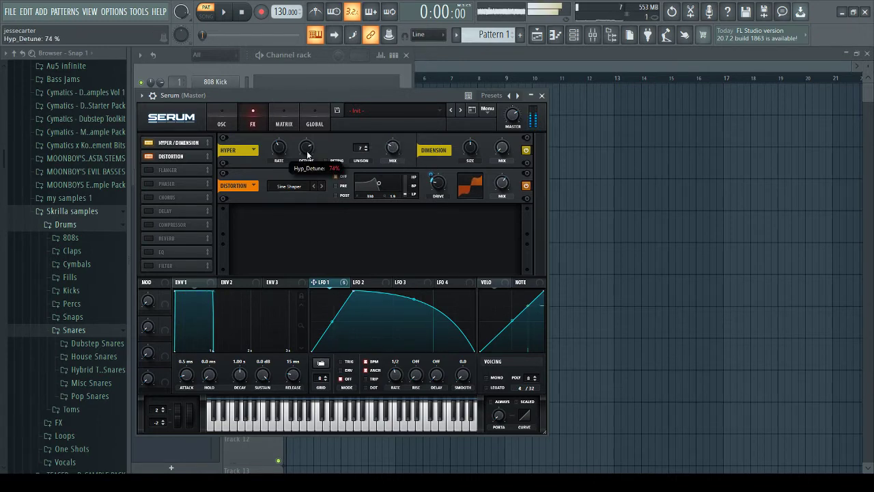
pyautogui.moveTo(279, 151)
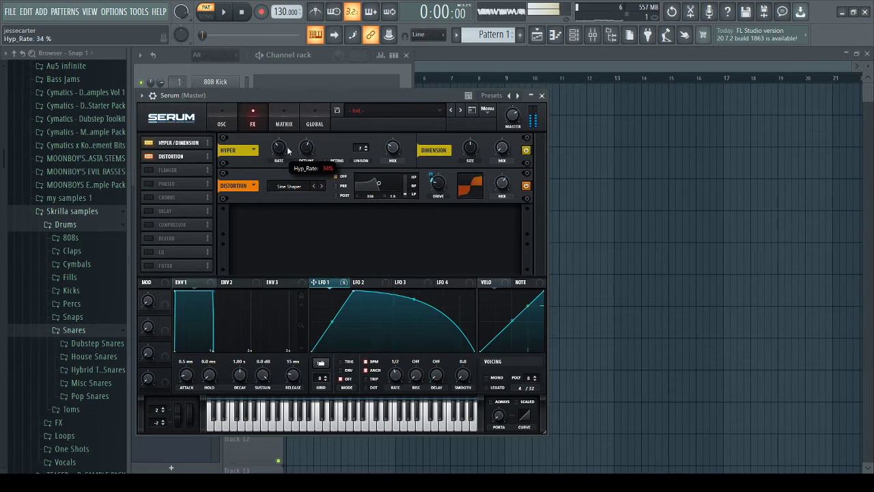
# Reduce the Hyper mix to about 28% and compare the sound with Hyper/Dimension off and on
pyautogui.moveTo(386, 144); pyautogui.dragTo(384, 146)
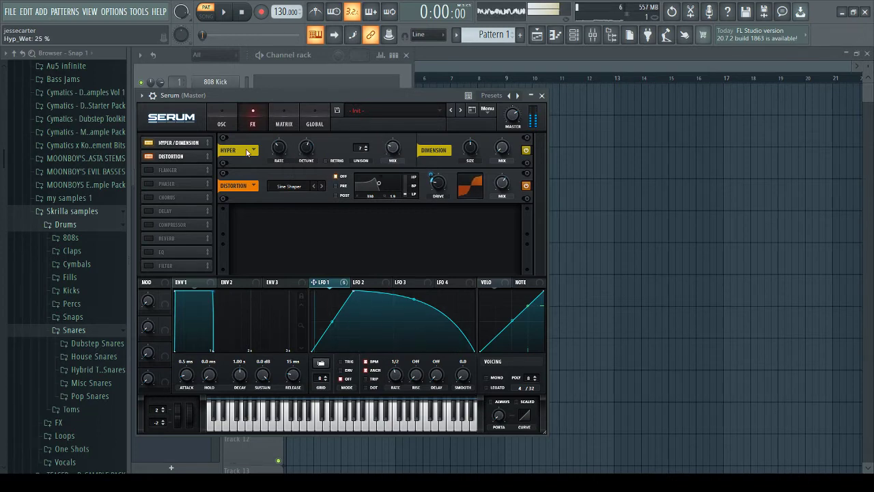
pyautogui.click(148, 143)
pyautogui.click(148, 143)
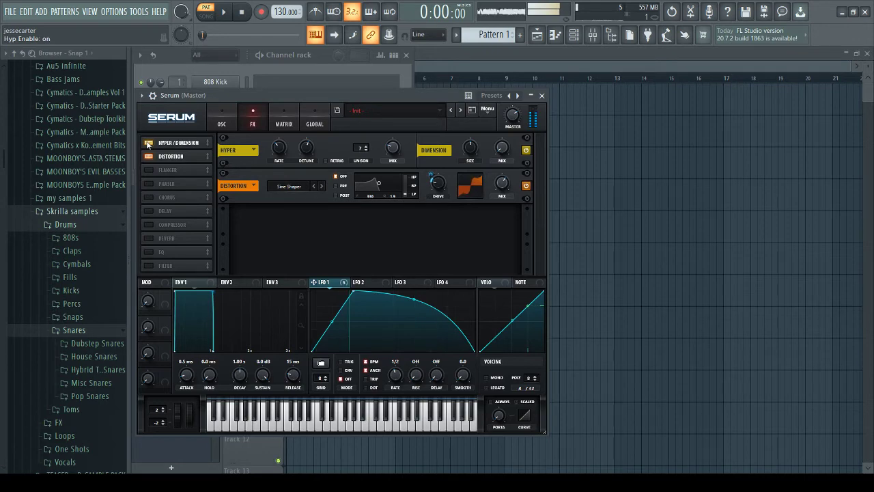
pyautogui.click(148, 143)
pyautogui.click(148, 142)
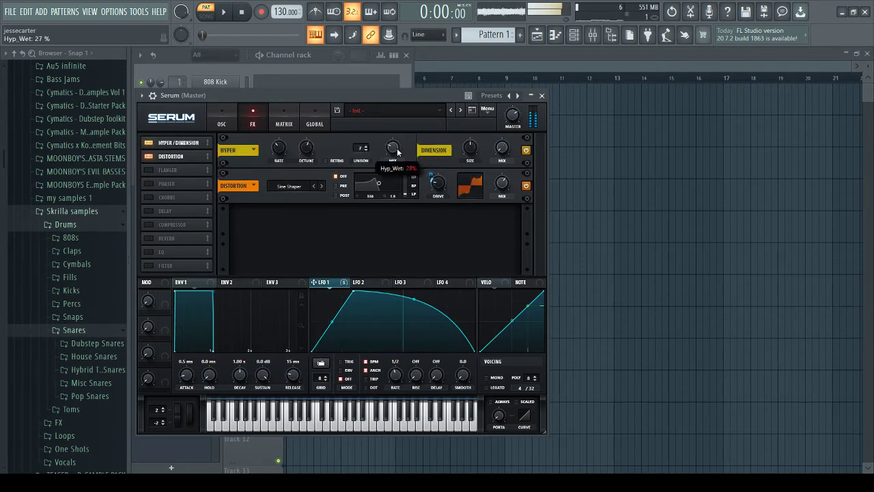
# Enable the multiband compressor, set its threshold to about -13.5 dB, and adjust its gain
pyautogui.click(148, 224)
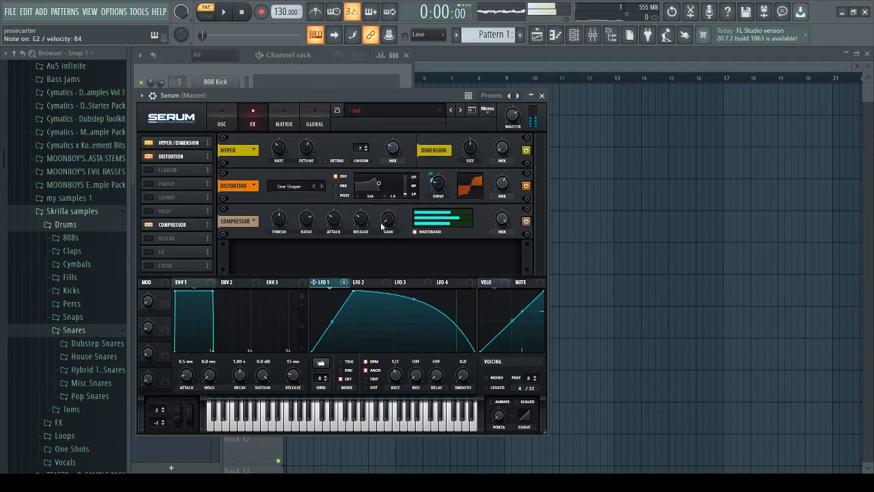
pyautogui.moveTo(279, 219); pyautogui.dragTo(274, 227)
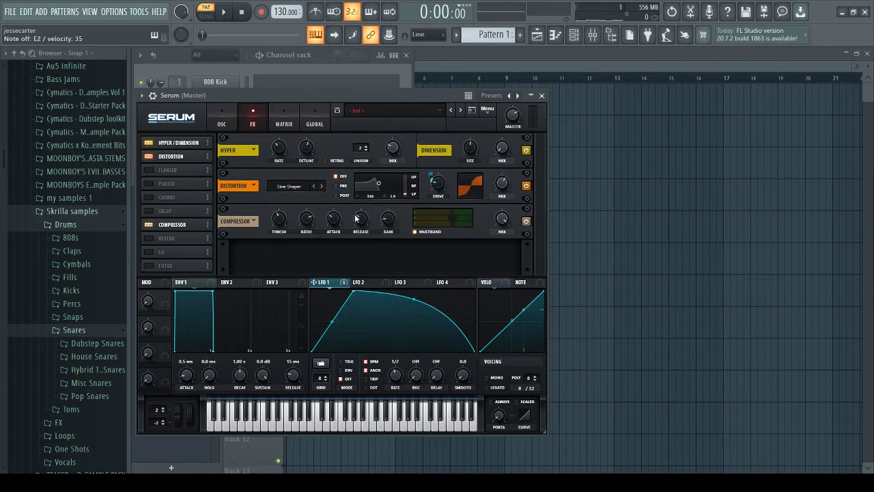
pyautogui.moveTo(274, 215)
pyautogui.mouseDown()
pyautogui.moveTo(292, 200)
pyautogui.moveTo(281, 207)
pyautogui.mouseUp()
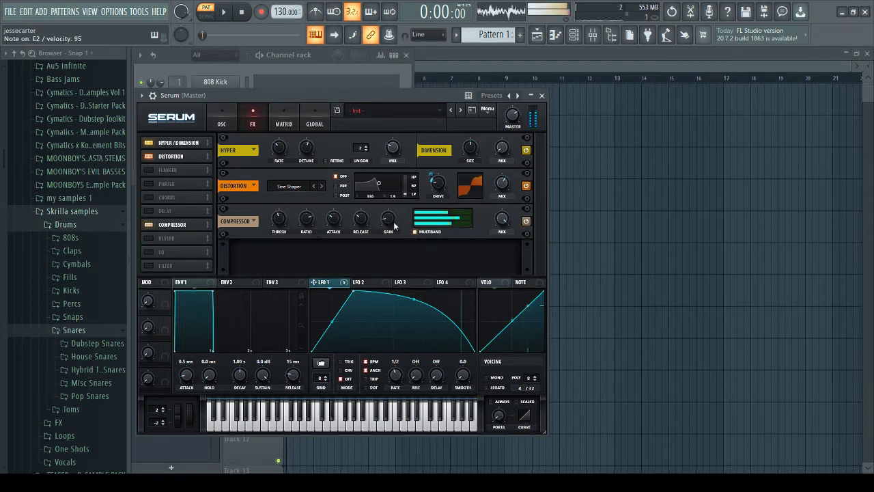
pyautogui.moveTo(392, 223); pyautogui.dragTo(390, 227)
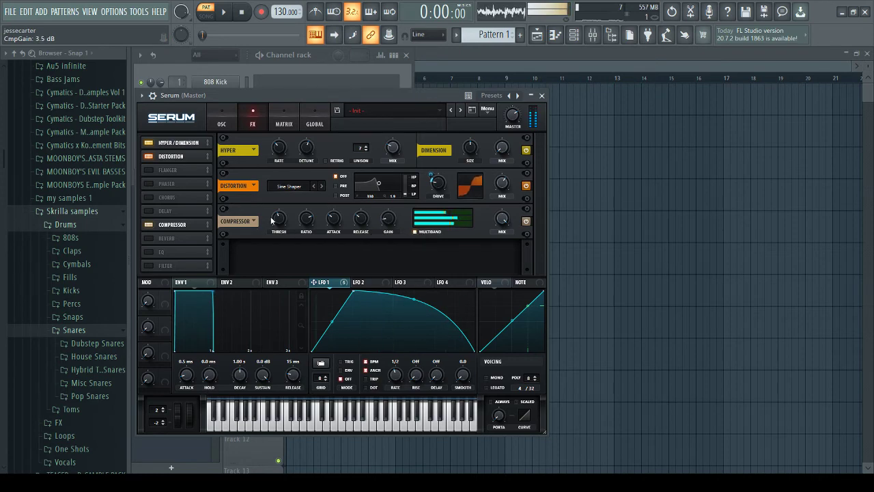
pyautogui.moveTo(271, 219); pyautogui.dragTo(276, 218)
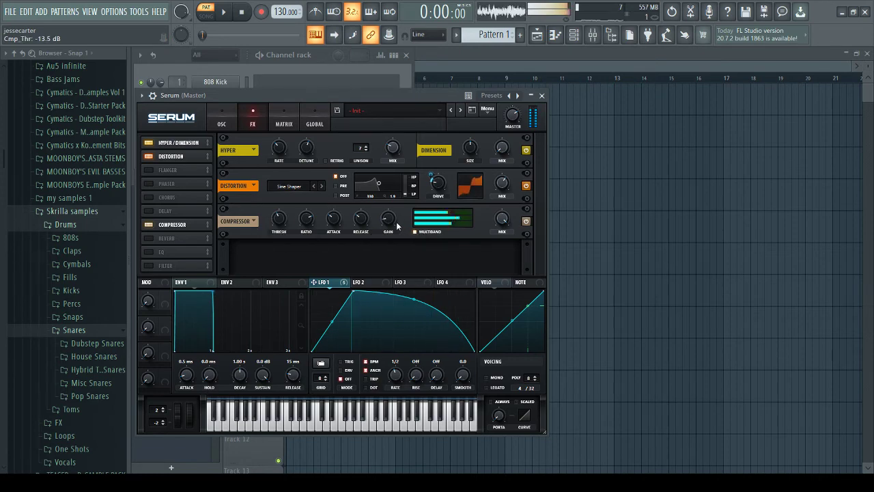
pyautogui.moveTo(396, 224); pyautogui.dragTo(396, 227)
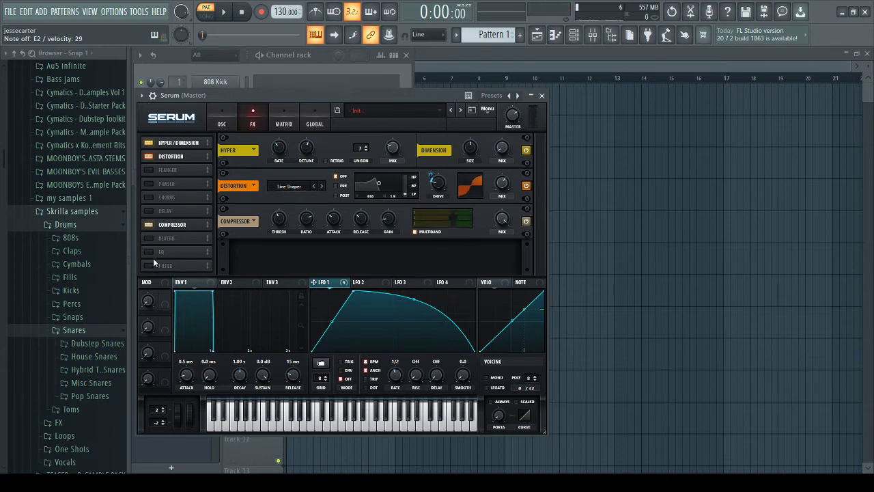
# Enable the EQ and make its low band a peak-shaped cut with a Q of about 74%, with LFO 1 modulating its frequency
pyautogui.click(150, 252)
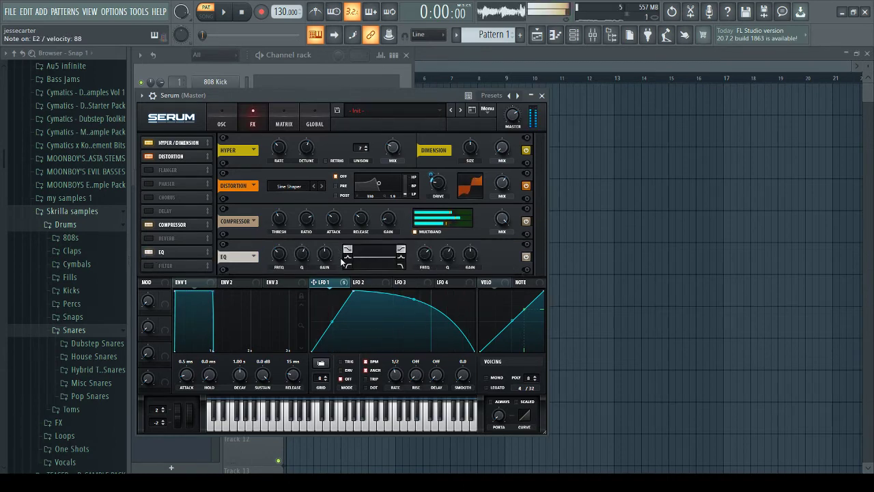
pyautogui.moveTo(290, 253); pyautogui.dragTo(269, 257)
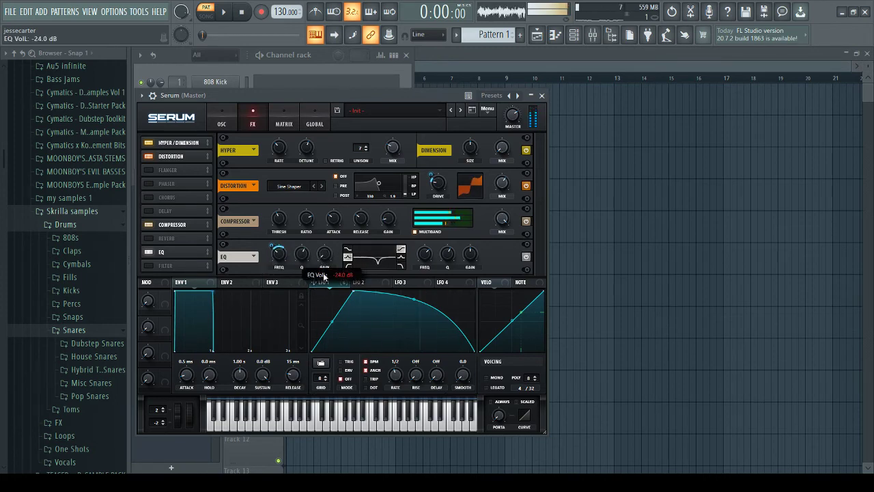
pyautogui.moveTo(303, 249); pyautogui.dragTo(347, 253)
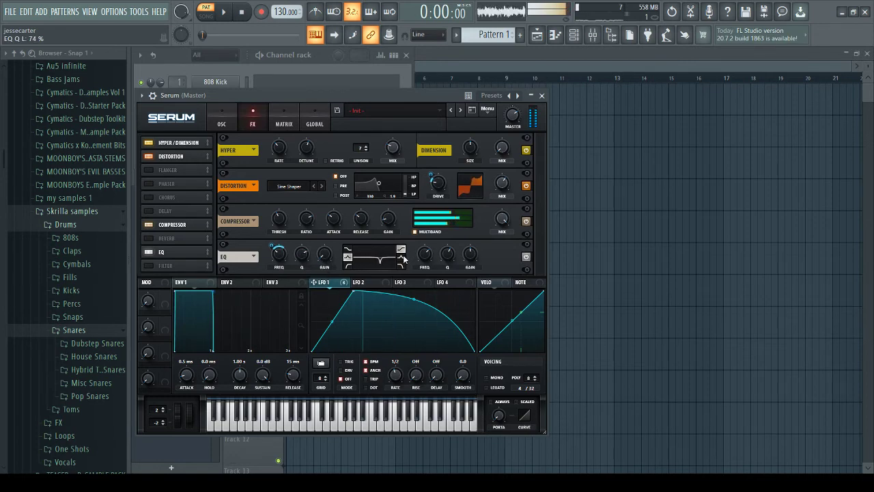
# Make the EQ's high band a peak with about 6.5 dB gain and 35% Q, and assign LFO 1 to its frequency
pyautogui.moveTo(427, 261)
pyautogui.moveTo(427, 261); pyautogui.dragTo(441, 258)
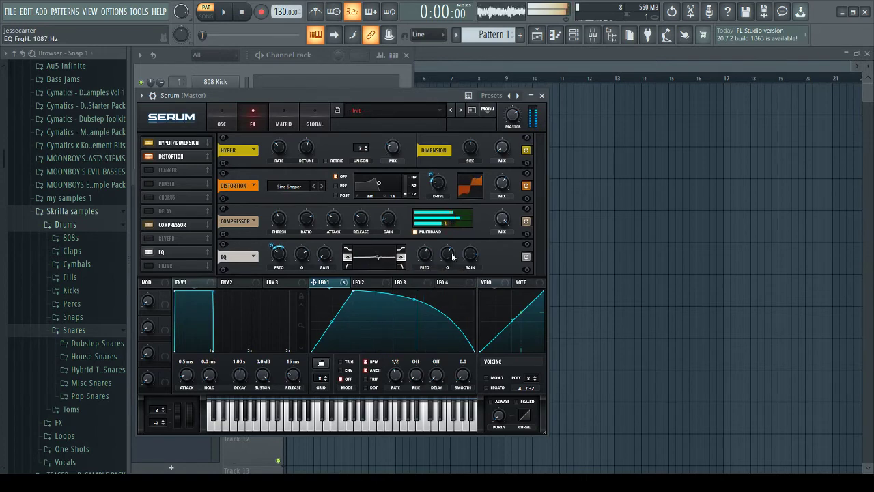
pyautogui.moveTo(446, 265)
pyautogui.moveTo(468, 257); pyautogui.dragTo(464, 265)
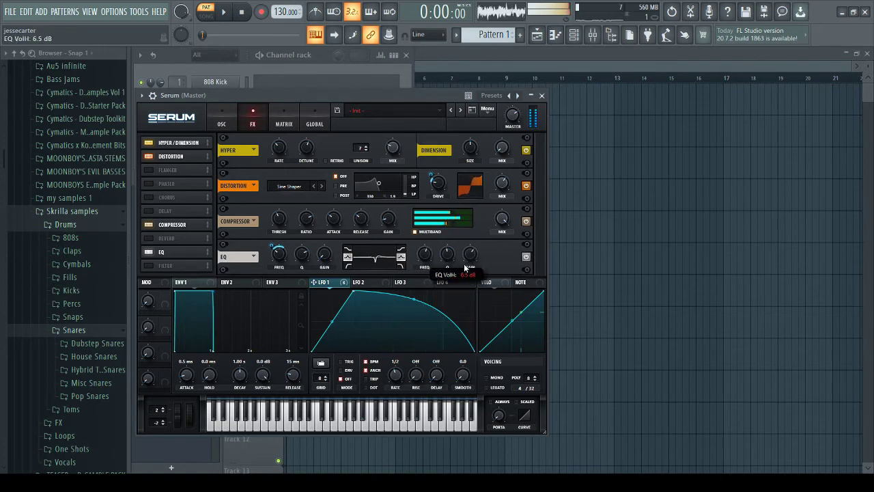
pyautogui.moveTo(330, 282); pyautogui.dragTo(426, 258)
pyautogui.click(449, 261)
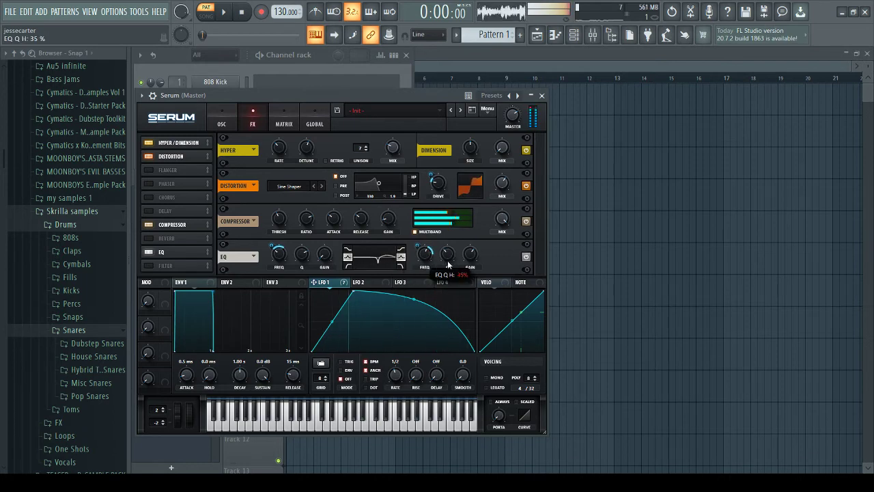
# Fine-tune the gain and frequency of the EQ's high band
pyautogui.moveTo(473, 254); pyautogui.dragTo(411, 273)
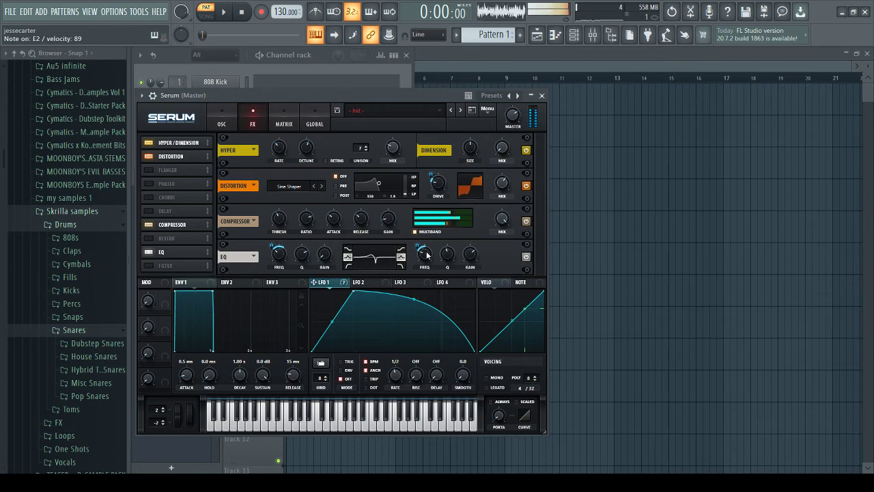
pyautogui.moveTo(470, 254)
pyautogui.mouseDown()
pyautogui.moveTo(460, 278)
pyautogui.moveTo(465, 261)
pyautogui.mouseUp()
pyautogui.moveTo(470, 257); pyautogui.dragTo(470, 258)
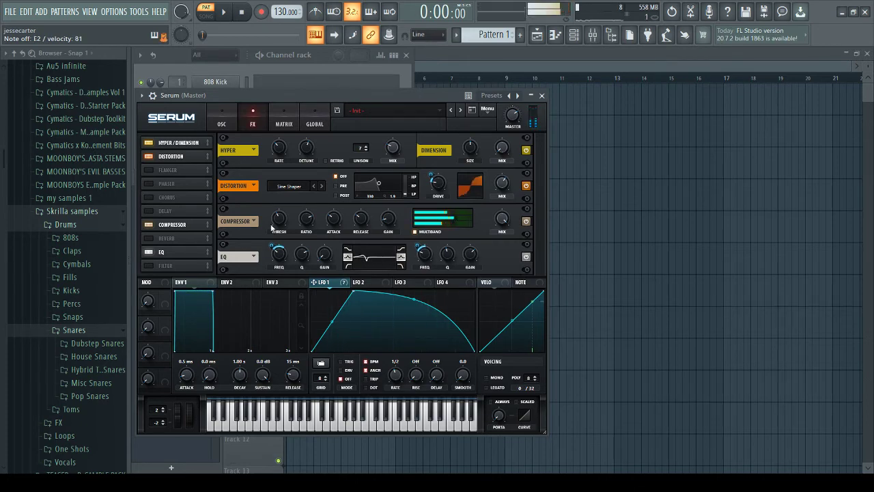
# Enable the Filter effect and choose the Combs filter type
pyautogui.click(147, 265)
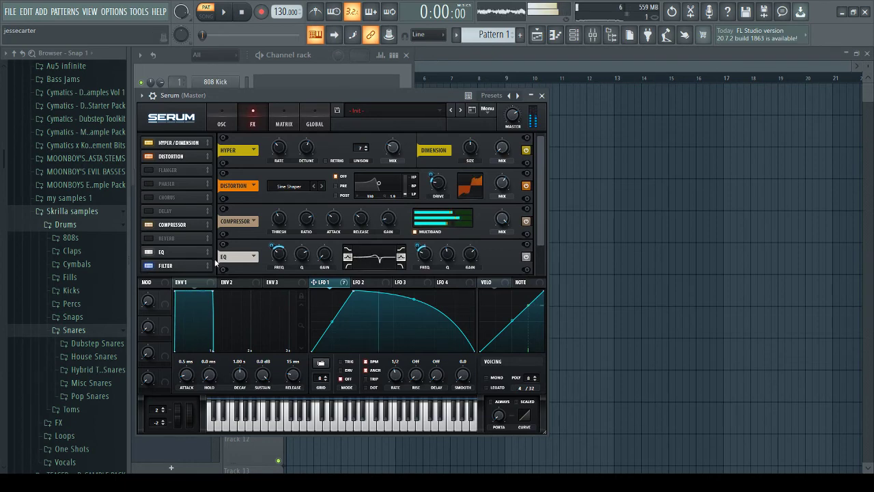
pyautogui.moveTo(543, 187); pyautogui.dragTo(538, 226)
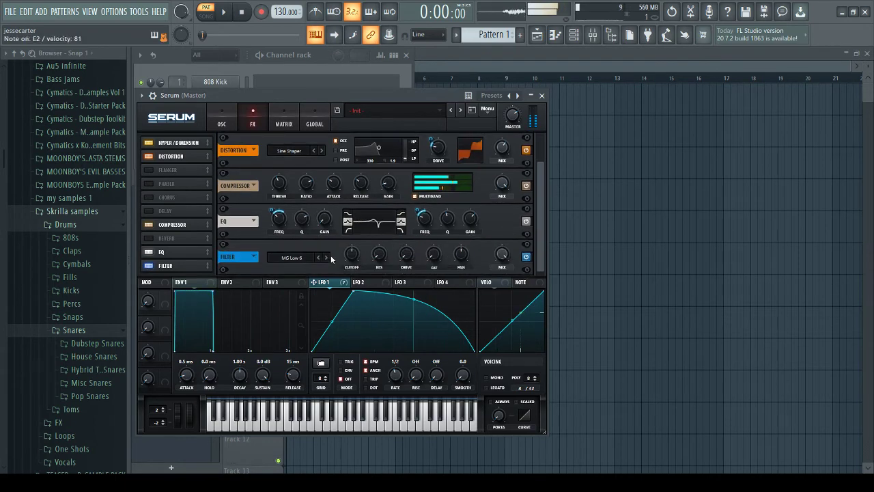
pyautogui.click(384, 164)
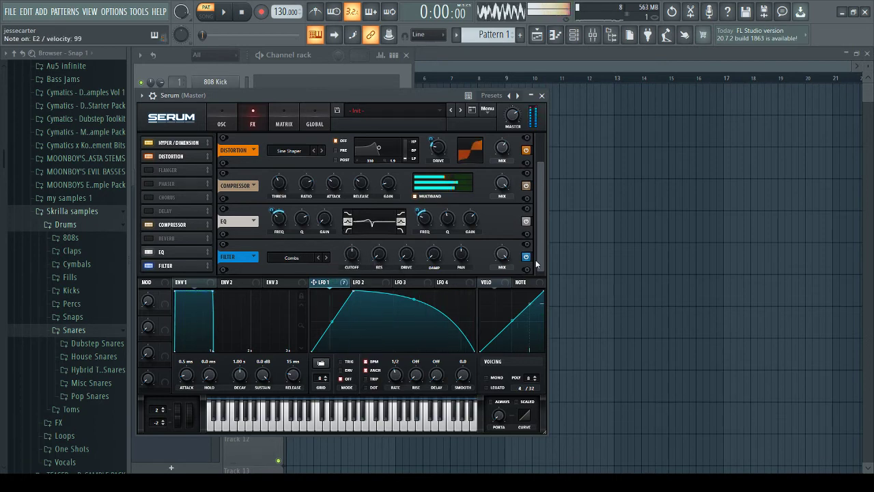
# Try the Combs filter at different mix levels and cutoff frequencies
pyautogui.moveTo(502, 253); pyautogui.dragTo(500, 229)
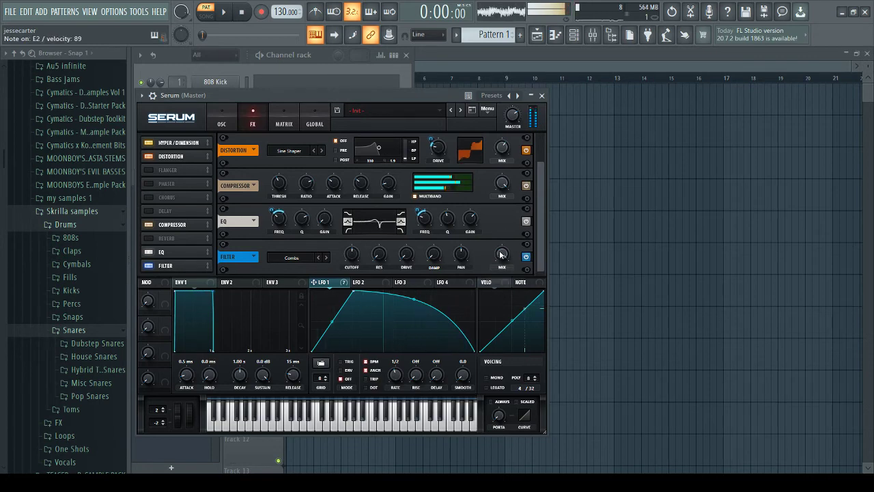
pyautogui.moveTo(351, 254)
pyautogui.mouseDown()
pyautogui.moveTo(334, 280)
pyautogui.moveTo(359, 250)
pyautogui.mouseUp()
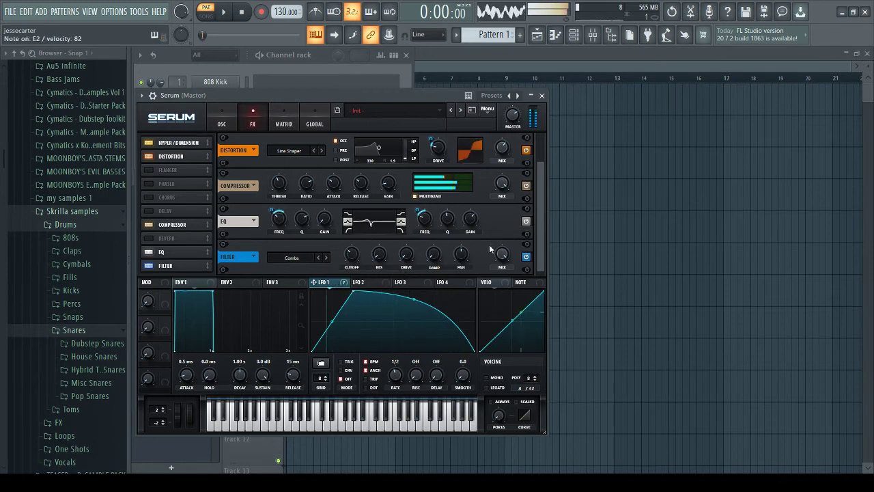
pyautogui.moveTo(501, 254); pyautogui.dragTo(491, 279)
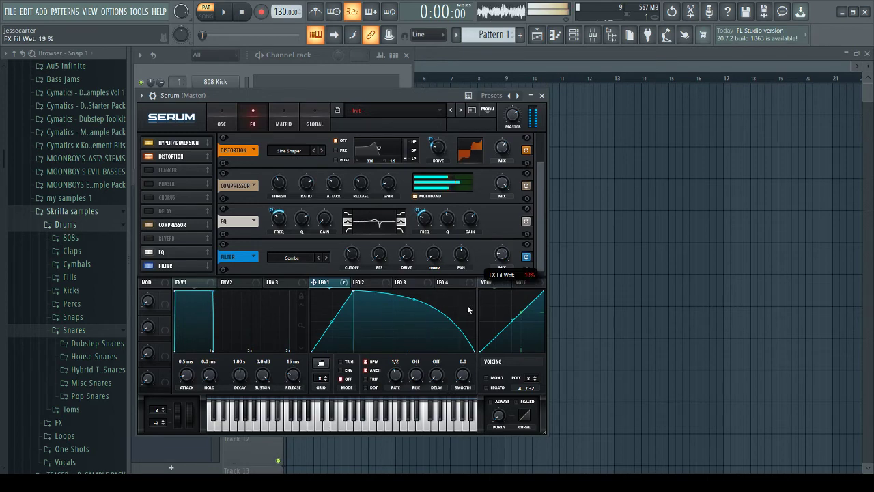
pyautogui.moveTo(468, 308); pyautogui.dragTo(473, 293)
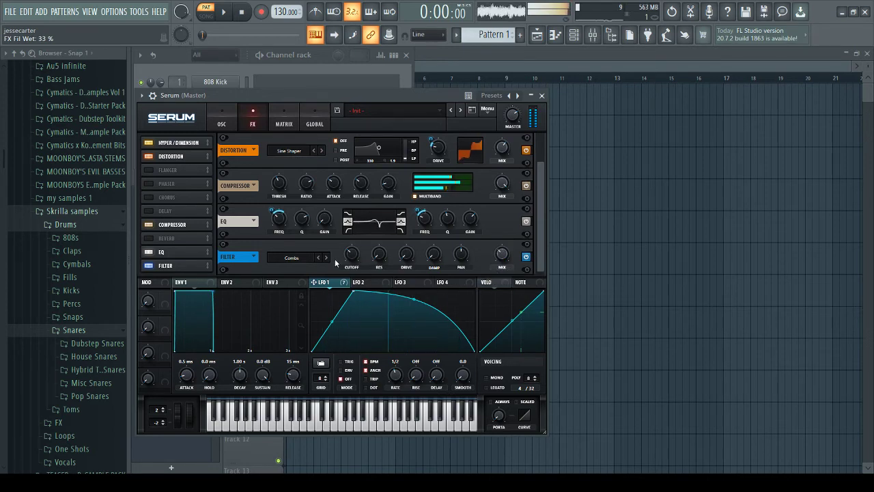
pyautogui.moveTo(364, 254); pyautogui.dragTo(375, 238)
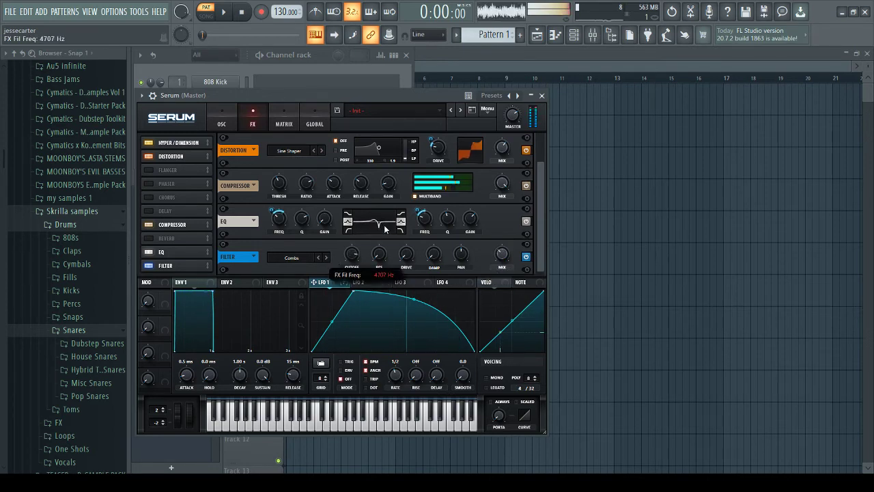
pyautogui.moveTo(502, 253); pyautogui.dragTo(514, 248)
pyautogui.moveTo(351, 254); pyautogui.dragTo(348, 267)
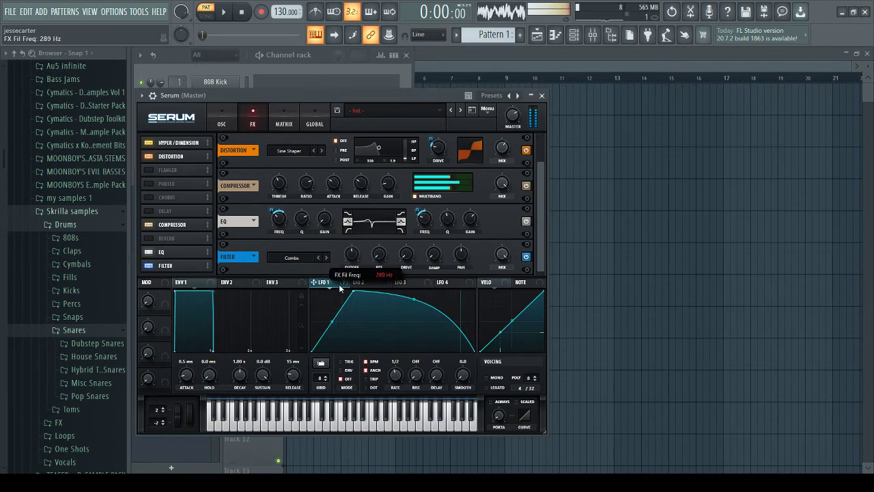
pyautogui.moveTo(338, 285); pyautogui.dragTo(355, 253)
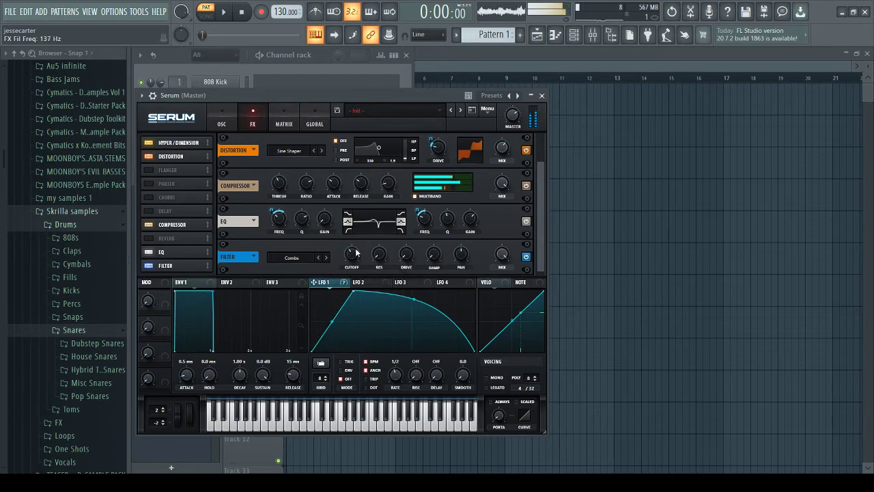
# Change the effect filter to Notch 24, assign LFO 1 to its cutoff, and set the cutoff to about 330 Hz
pyautogui.moveTo(499, 248); pyautogui.dragTo(483, 240)
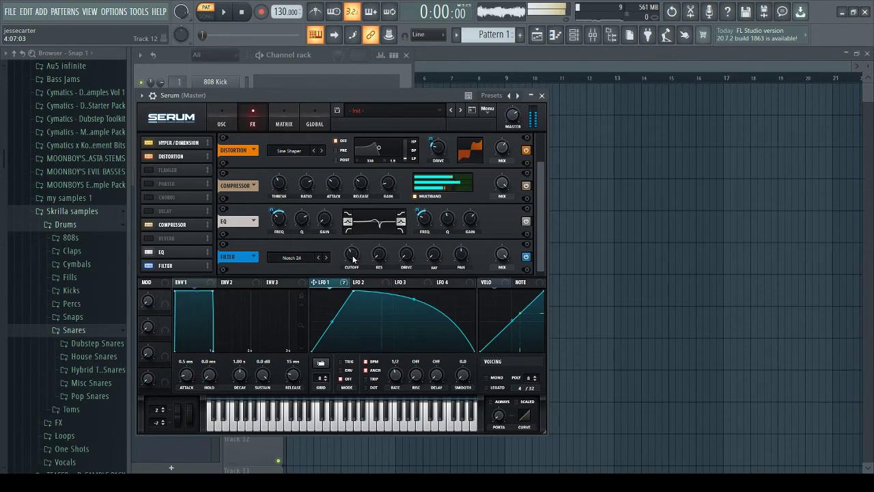
pyautogui.moveTo(353, 253); pyautogui.dragTo(345, 277)
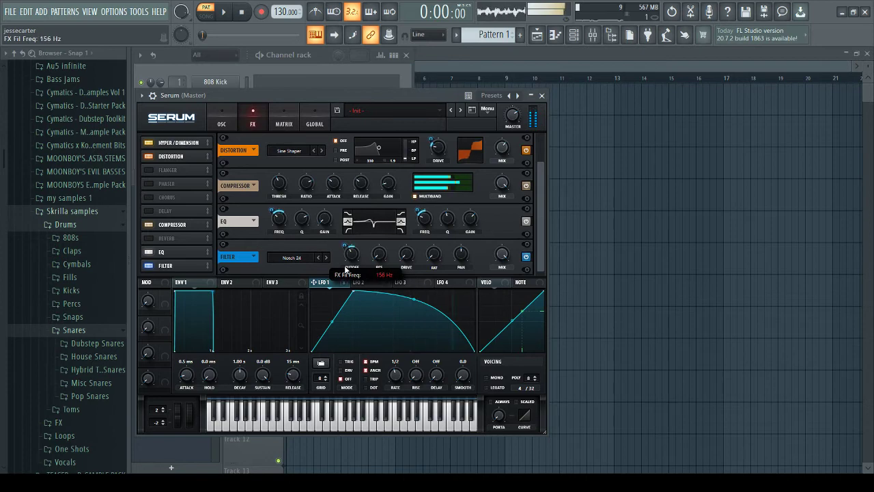
pyautogui.moveTo(345, 247)
pyautogui.mouseDown()
pyautogui.moveTo(344, 265)
pyautogui.moveTo(342, 257)
pyautogui.moveTo(373, 239)
pyautogui.moveTo(344, 247)
pyautogui.moveTo(343, 270)
pyautogui.moveTo(349, 245)
pyautogui.mouseUp()
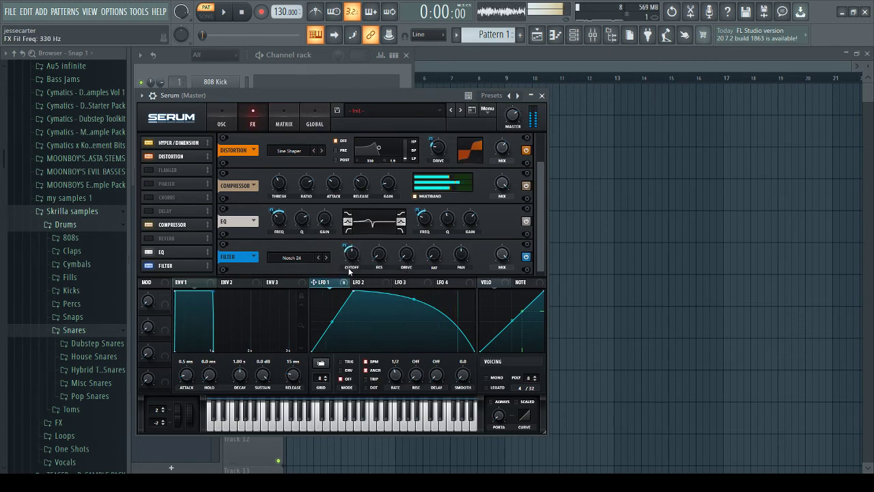
# Compare the sound with the Filter effect off and on
pyautogui.click(149, 266)
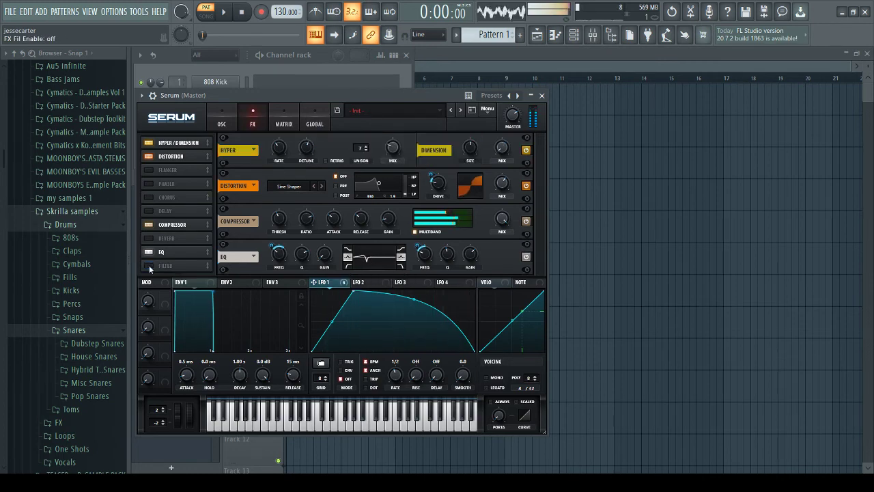
pyautogui.click(149, 266)
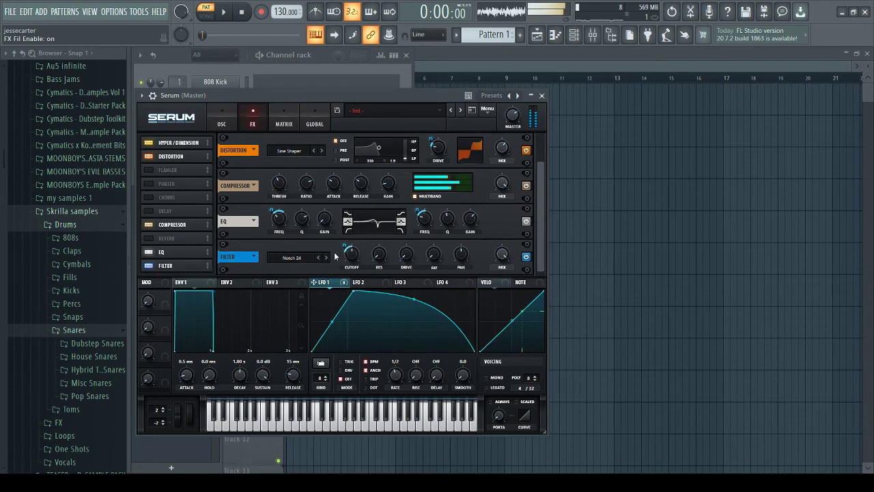
pyautogui.click(147, 265)
pyautogui.click(147, 265)
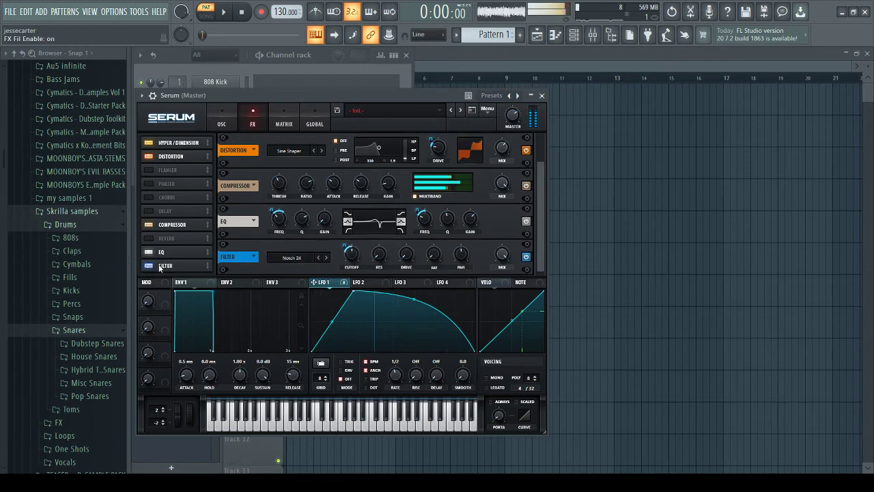
# Set the LFO 1 modulation amount on the effect filter's cutoff to about 29 and switch the filter type to Notch 12
pyautogui.moveTo(344, 249)
pyautogui.moveTo(344, 248); pyautogui.dragTo(350, 234)
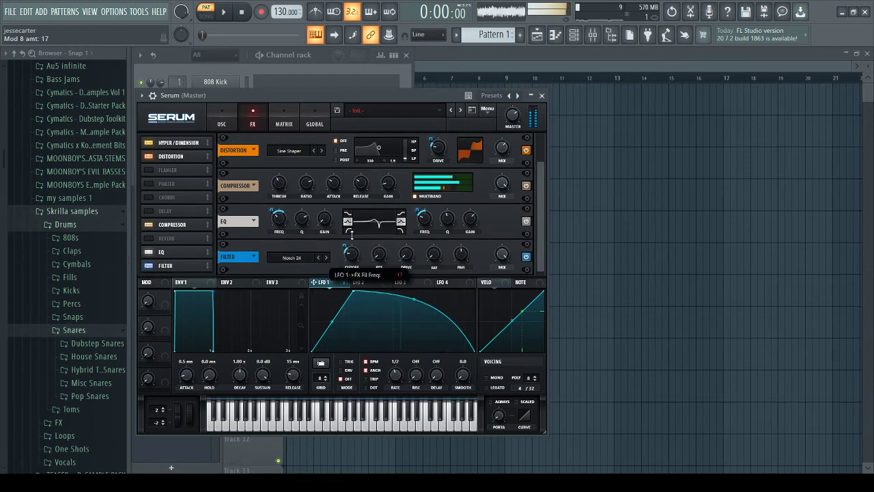
pyautogui.click(318, 258)
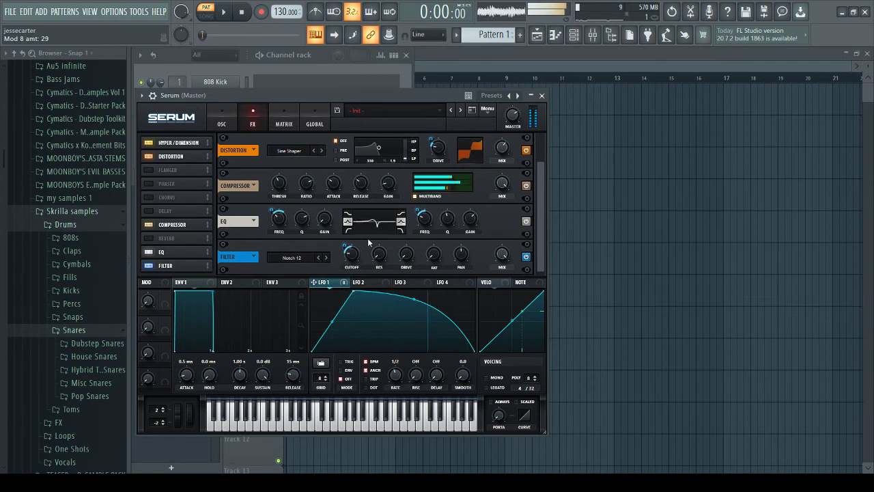
# Remove LFO 1 from the effect filter's cutoff and try the Cmb - type with a 90 Hz cutoff and 15% drive
pyautogui.moveTo(352, 257)
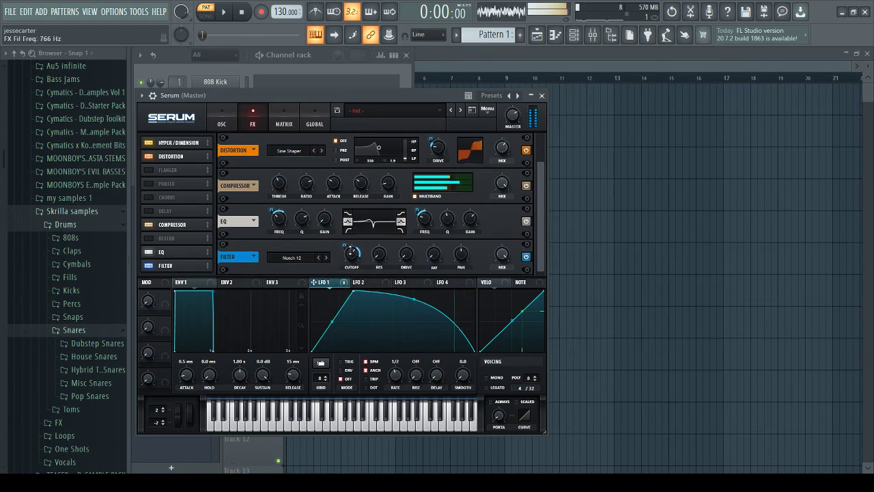
pyautogui.moveTo(345, 246); pyautogui.dragTo(349, 253)
pyautogui.moveTo(401, 253)
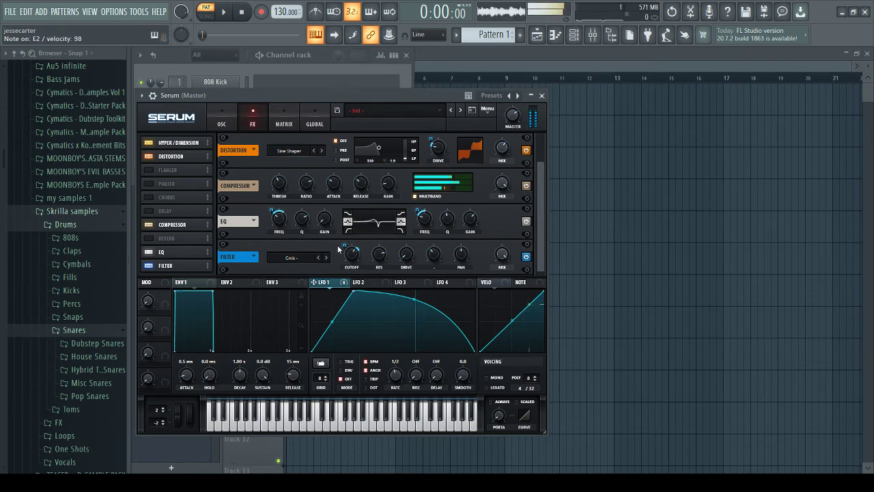
pyautogui.moveTo(347, 254)
pyautogui.mouseDown()
pyautogui.moveTo(340, 279)
pyautogui.moveTo(346, 247)
pyautogui.moveTo(346, 256)
pyautogui.mouseUp()
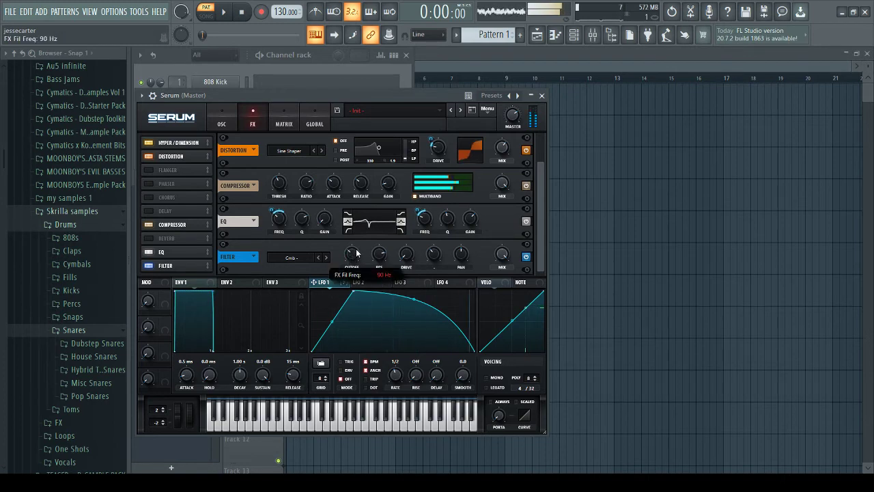
pyautogui.moveTo(382, 254); pyautogui.dragTo(377, 272)
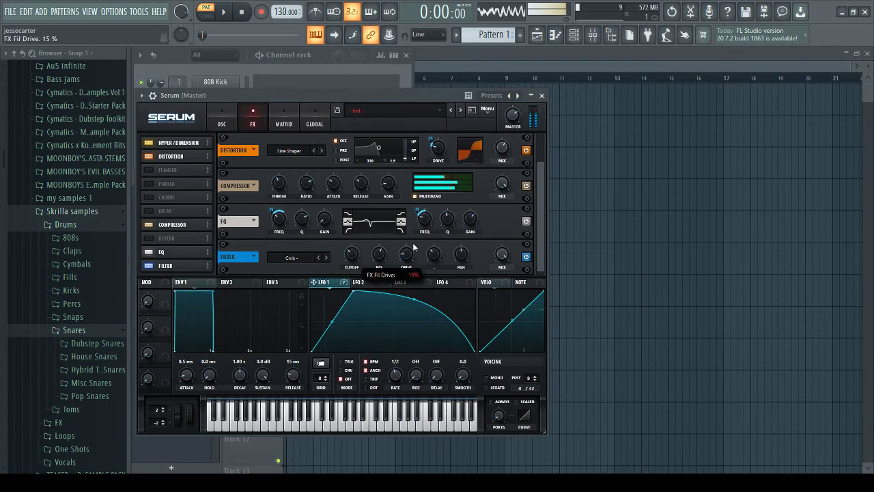
# Try the Cmb L6+ effect filter with different cutoff and resonance settings, and the LP frequency at 32% and 64%
pyautogui.click(326, 257)
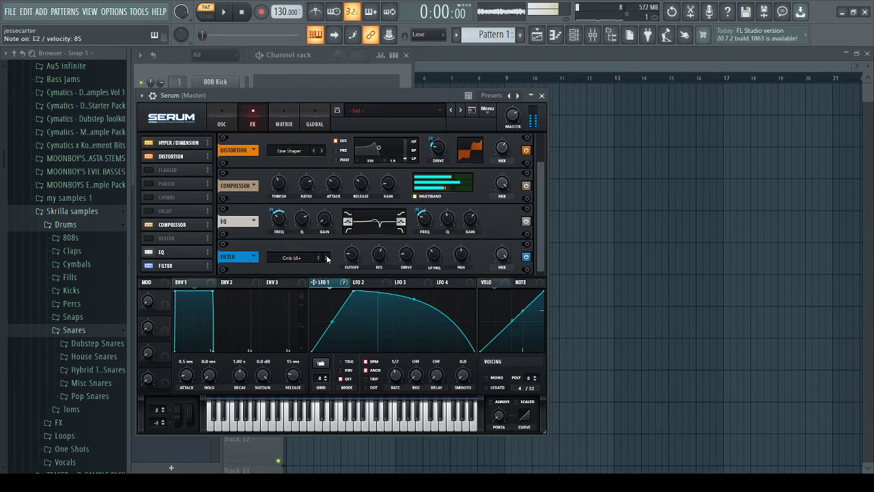
pyautogui.moveTo(351, 255); pyautogui.dragTo(371, 218)
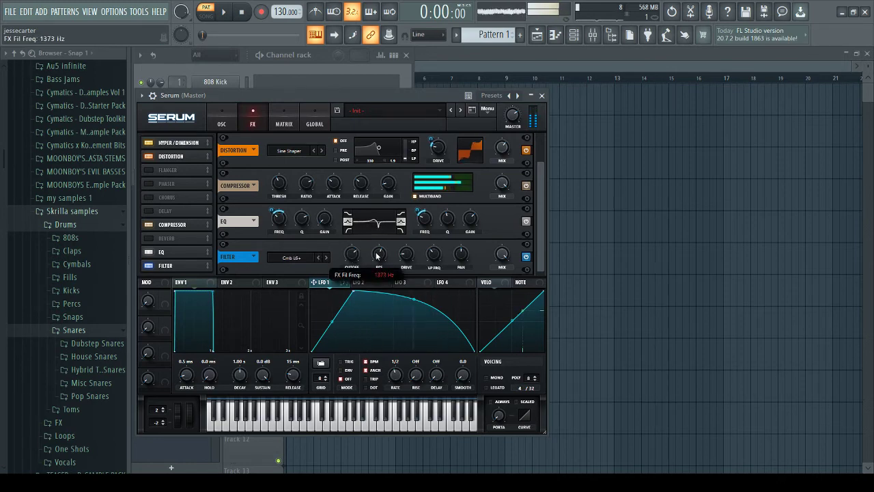
pyautogui.moveTo(378, 254)
pyautogui.mouseDown()
pyautogui.moveTo(392, 236)
pyautogui.moveTo(375, 264)
pyautogui.mouseUp()
pyautogui.moveTo(434, 254); pyautogui.dragTo(459, 224)
pyautogui.moveTo(434, 253); pyautogui.dragTo(422, 267)
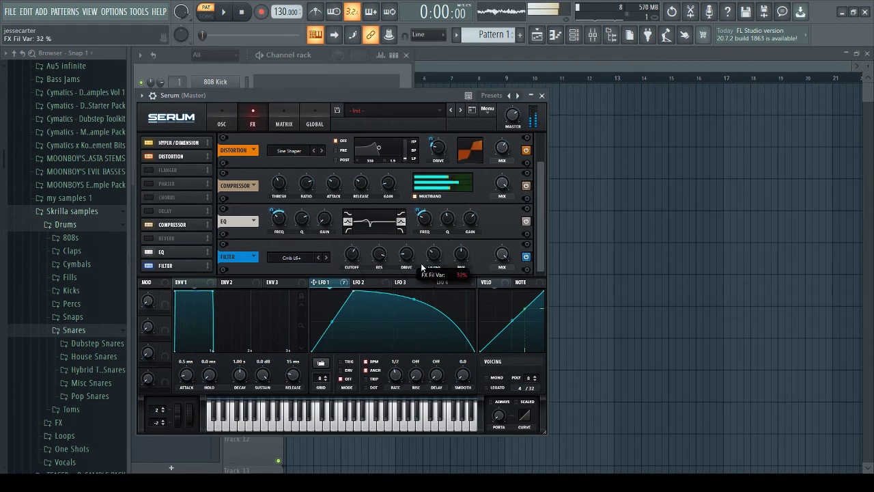
pyautogui.moveTo(354, 256); pyautogui.dragTo(352, 287)
pyautogui.moveTo(435, 256); pyautogui.dragTo(456, 216)
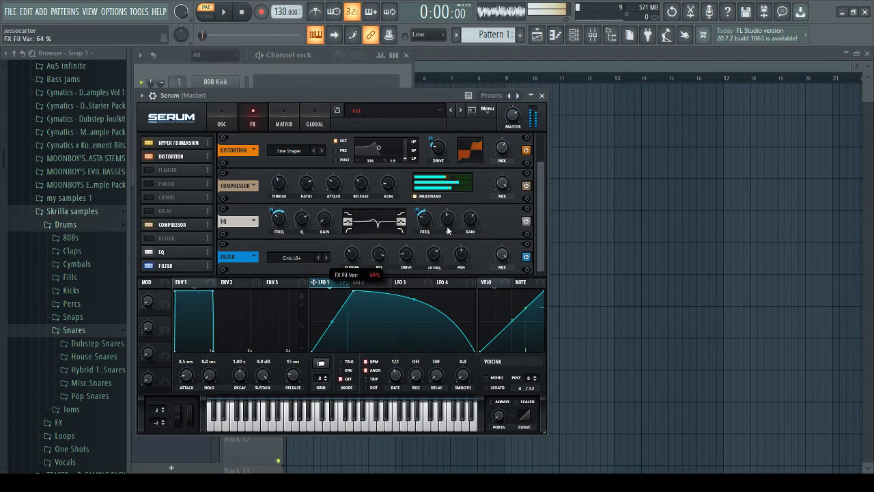
# Try the Cmb L6- effect filter with the cutoff at 69 Hz and the resonance at 95%
pyautogui.click(327, 258)
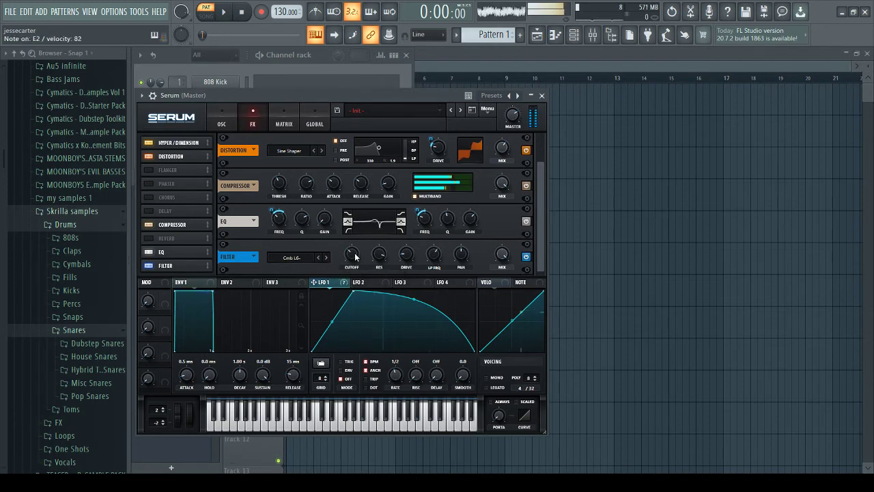
pyautogui.moveTo(355, 256)
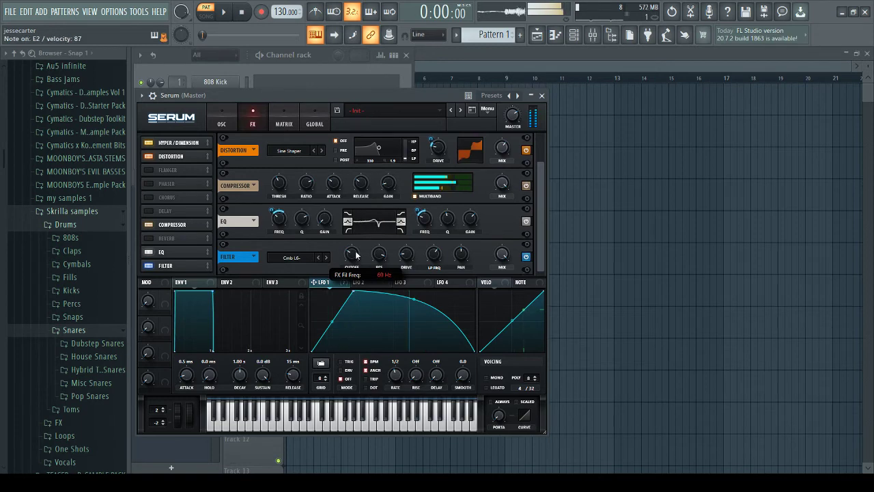
pyautogui.moveTo(382, 252)
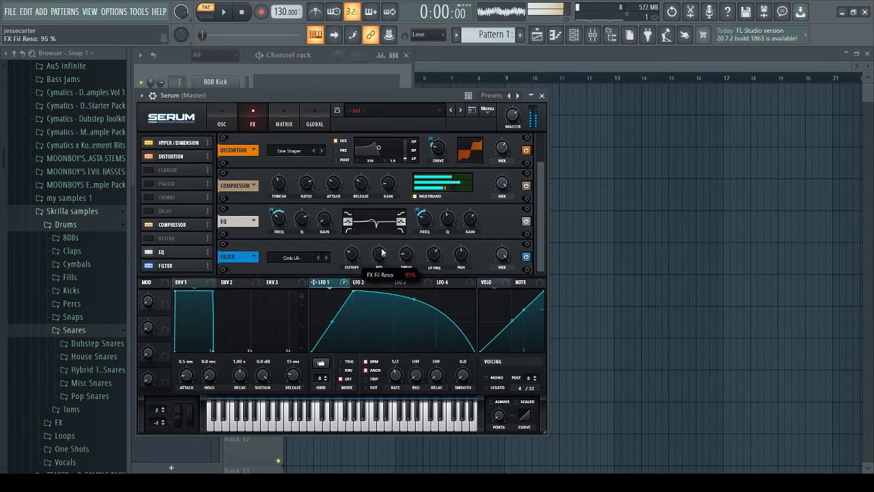
# Step through the Cmb H6+ and Flg + effect filter types and sweep the Flg + cutoff
pyautogui.click(327, 257)
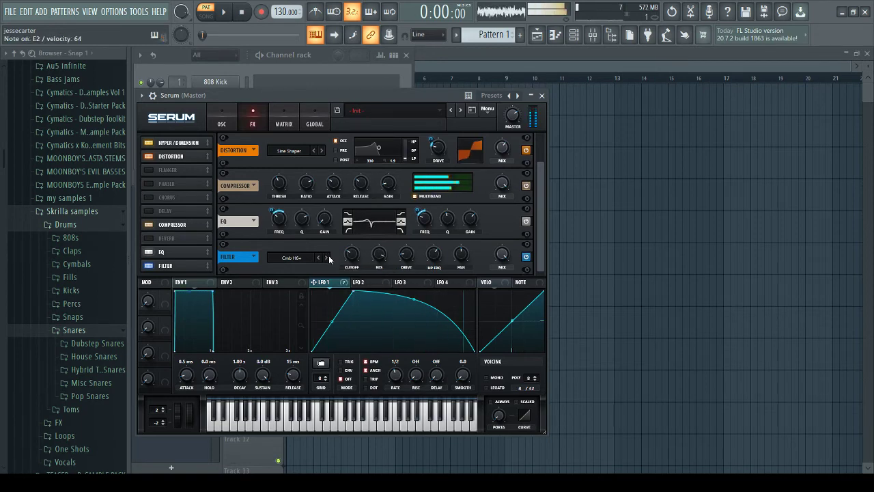
pyautogui.click(327, 258)
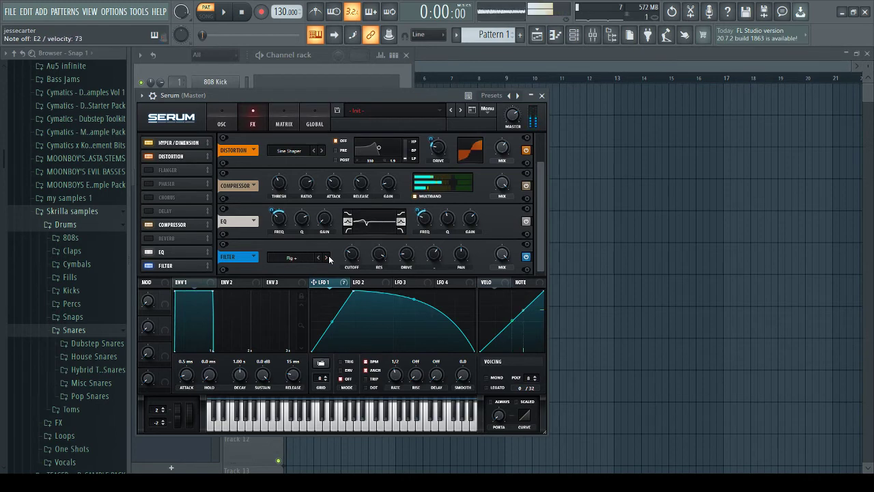
pyautogui.moveTo(360, 248)
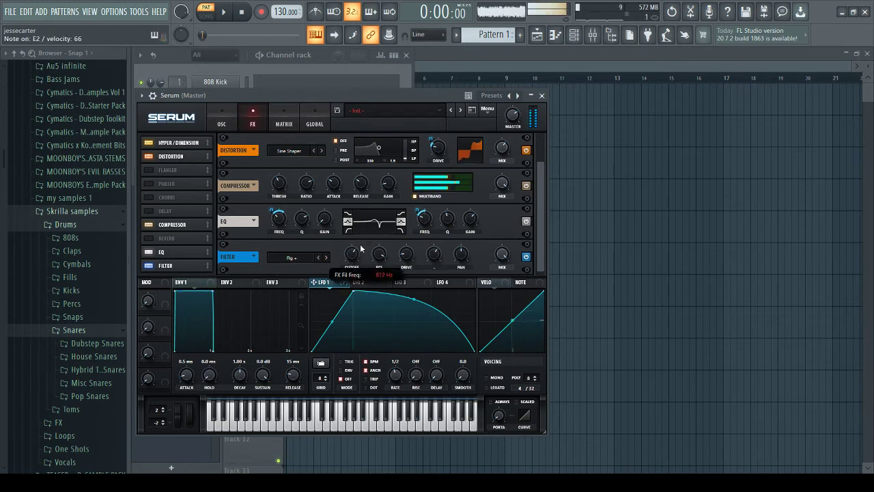
pyautogui.moveTo(354, 259); pyautogui.dragTo(378, 266)
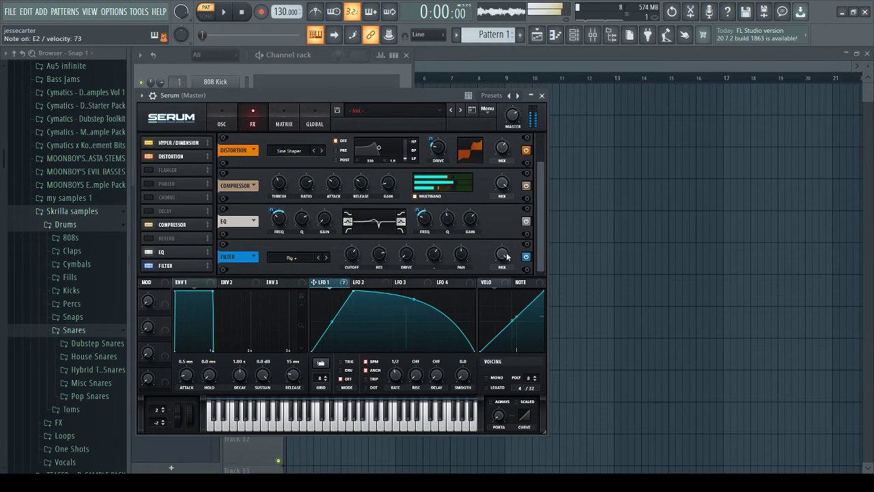
# Switch the effect filter to Combs, try an 817 Hz cutoff and 100% mix, and compare the sound with the Filter effect off
pyautogui.click(326, 260)
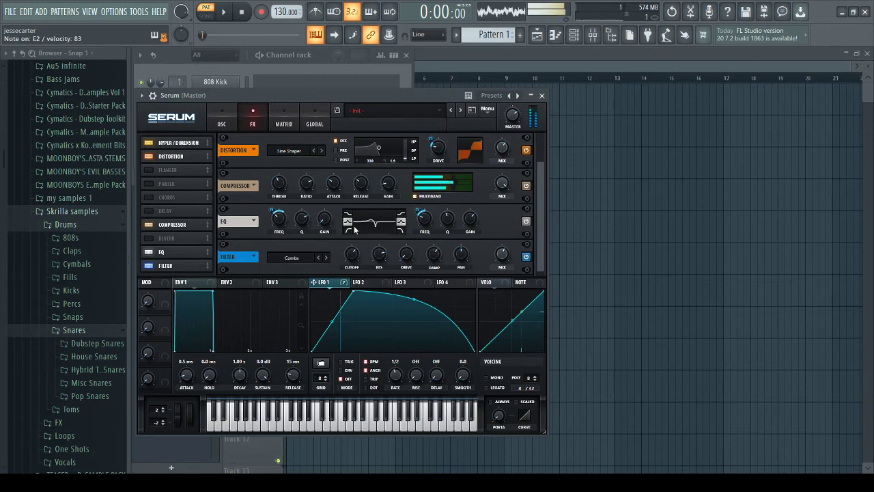
pyautogui.click(355, 256)
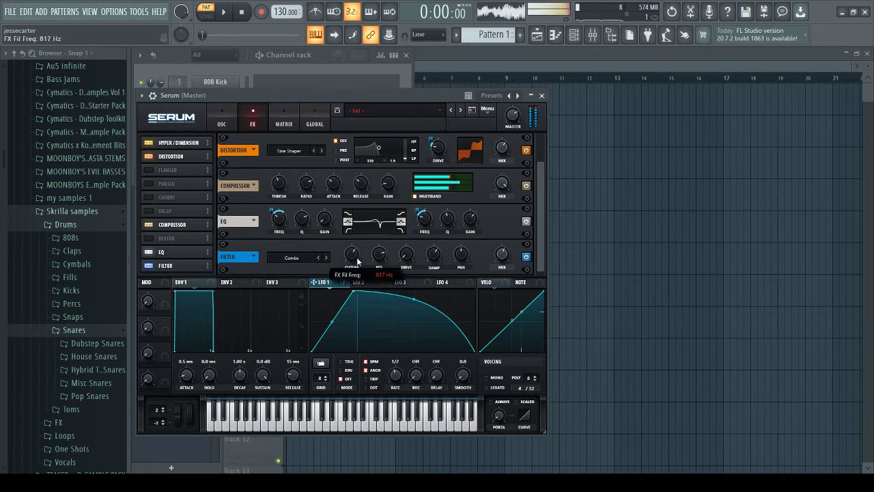
pyautogui.moveTo(373, 265)
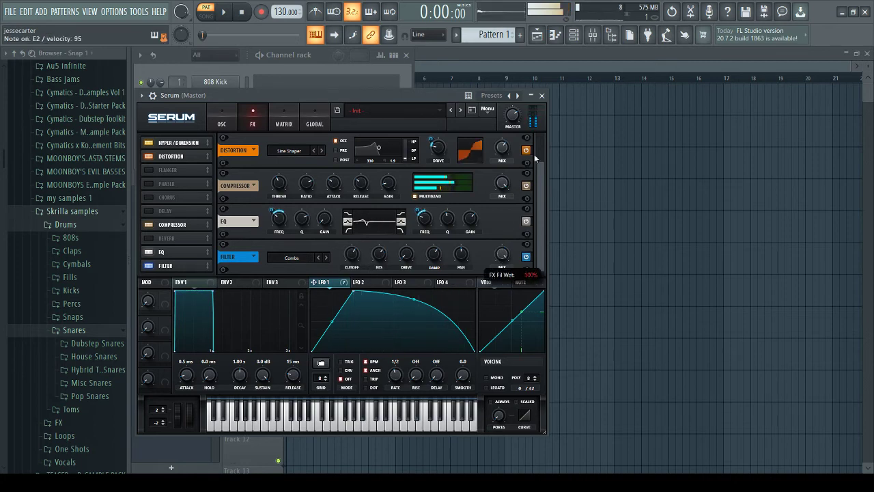
pyautogui.moveTo(513, 195); pyautogui.dragTo(502, 236)
pyautogui.click(149, 265)
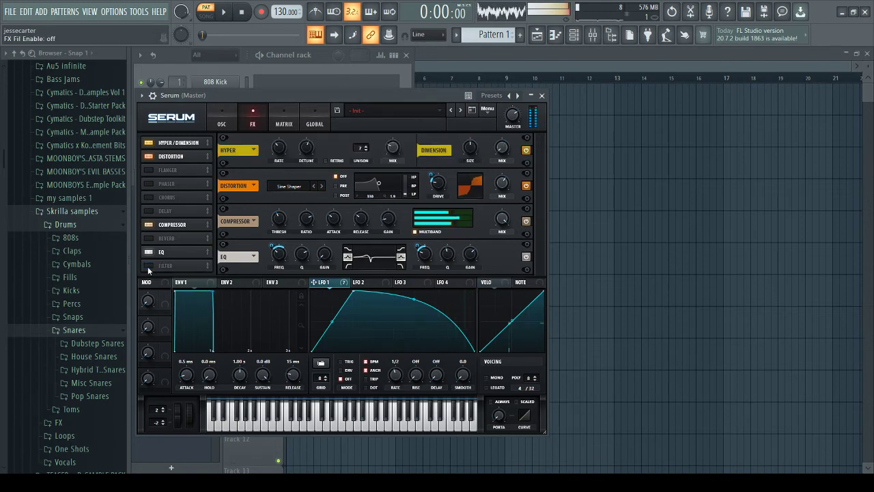
pyautogui.click(148, 265)
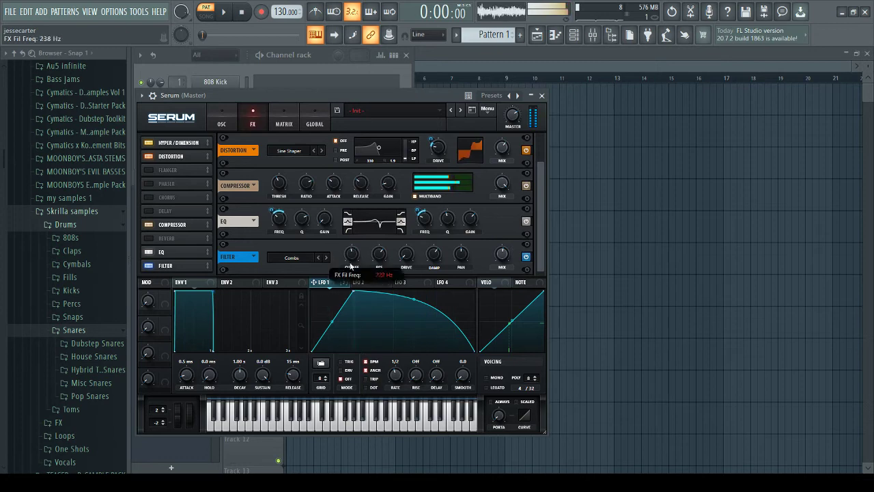
# Try the Combs filter at a 63 Hz cutoff, about 44% mix and 37% resonance, and vary its damping
pyautogui.moveTo(348, 268)
pyautogui.mouseDown()
pyautogui.moveTo(357, 256)
pyautogui.moveTo(350, 261)
pyautogui.mouseUp()
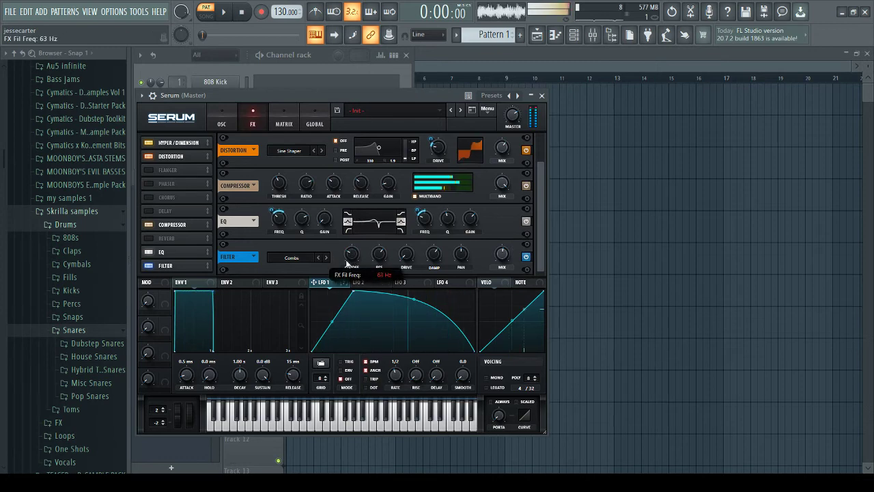
pyautogui.moveTo(500, 258); pyautogui.dragTo(498, 263)
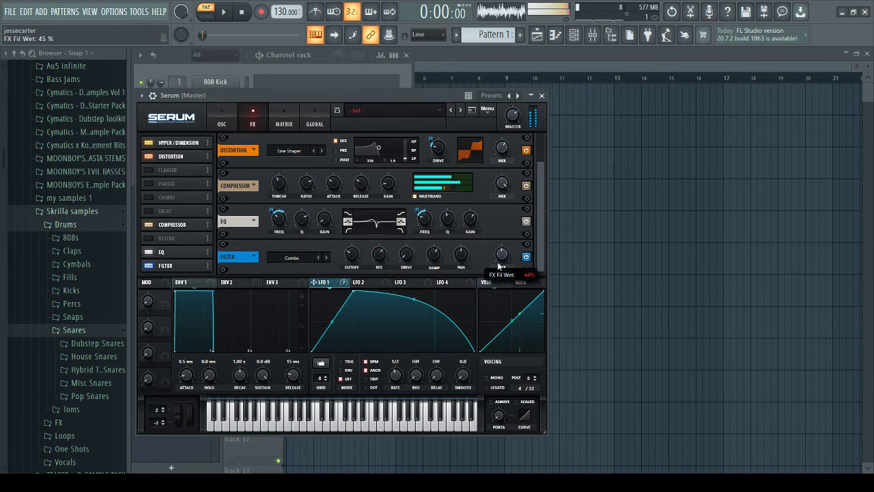
pyautogui.moveTo(381, 255); pyautogui.dragTo(379, 266)
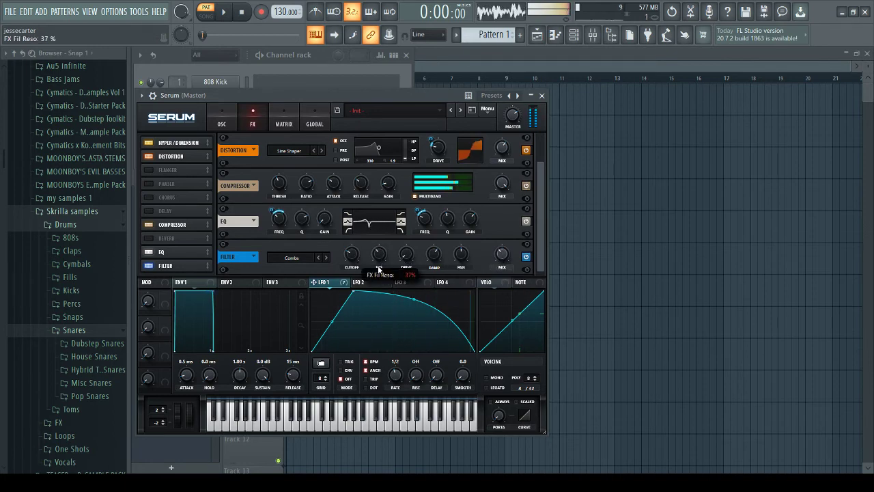
pyautogui.moveTo(434, 255); pyautogui.dragTo(432, 269)
pyautogui.moveTo(456, 224); pyautogui.dragTo(435, 248)
pyautogui.moveTo(377, 253)
pyautogui.mouseDown()
pyautogui.moveTo(370, 268)
pyautogui.moveTo(405, 215)
pyautogui.moveTo(400, 247)
pyautogui.moveTo(342, 259)
pyautogui.moveTo(362, 246)
pyautogui.mouseUp()
pyautogui.moveTo(502, 254); pyautogui.dragTo(494, 295)
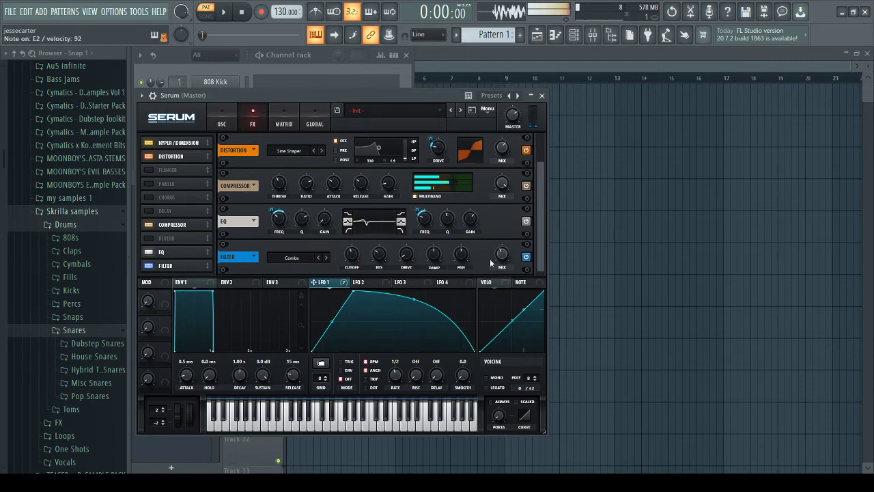
# Compare the sound with the Filter effect off and on, and leave it switched off
pyautogui.click(148, 266)
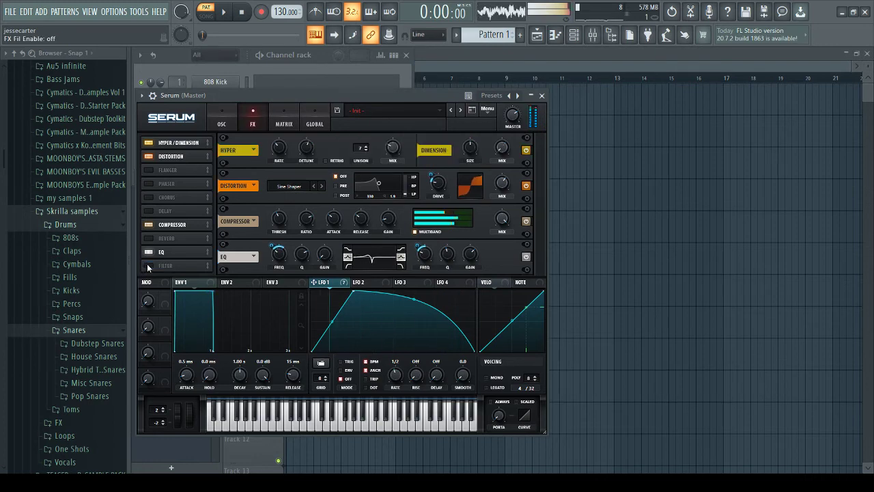
pyautogui.click(149, 266)
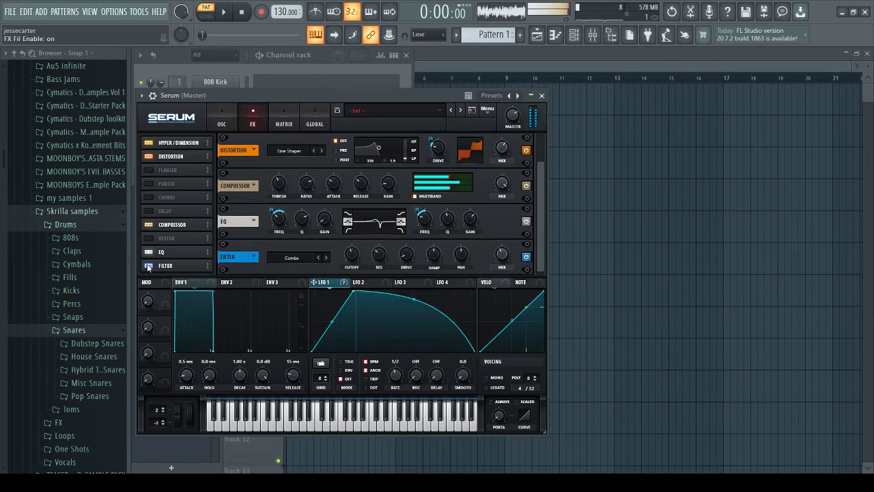
pyautogui.click(148, 266)
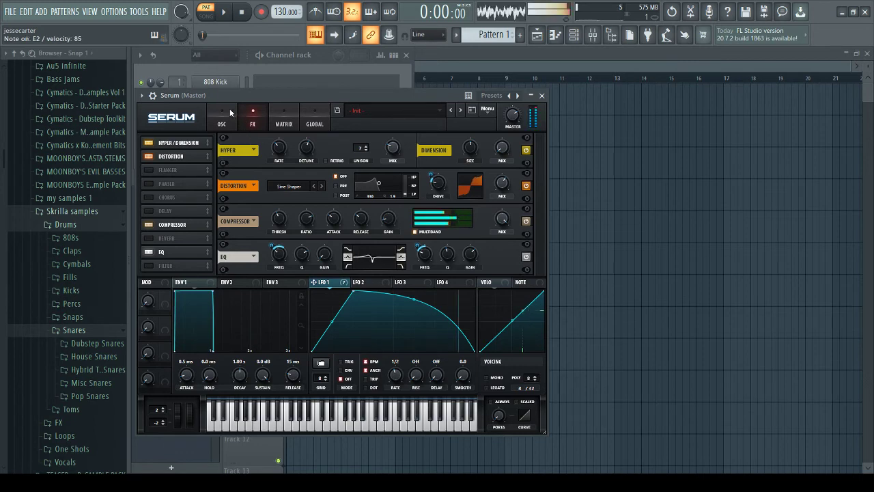
# Return to the oscillator page and set the LFO 1 rate to 1/2
pyautogui.click(222, 121)
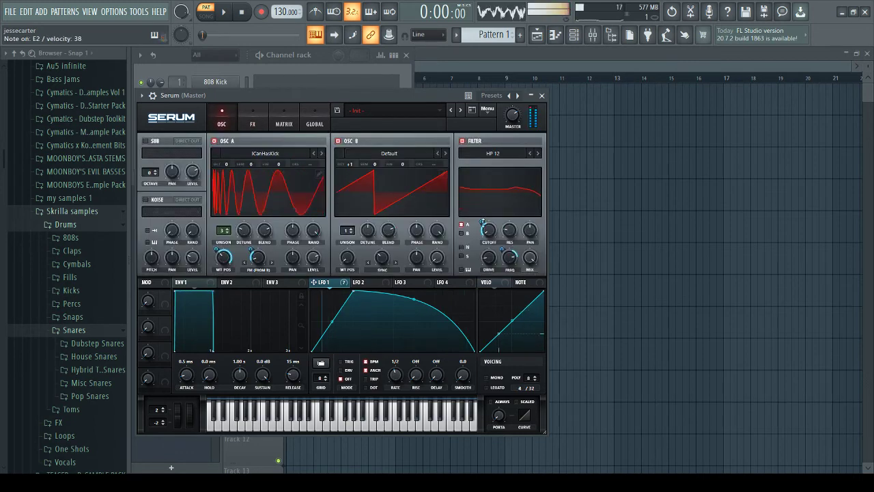
pyautogui.moveTo(488, 260)
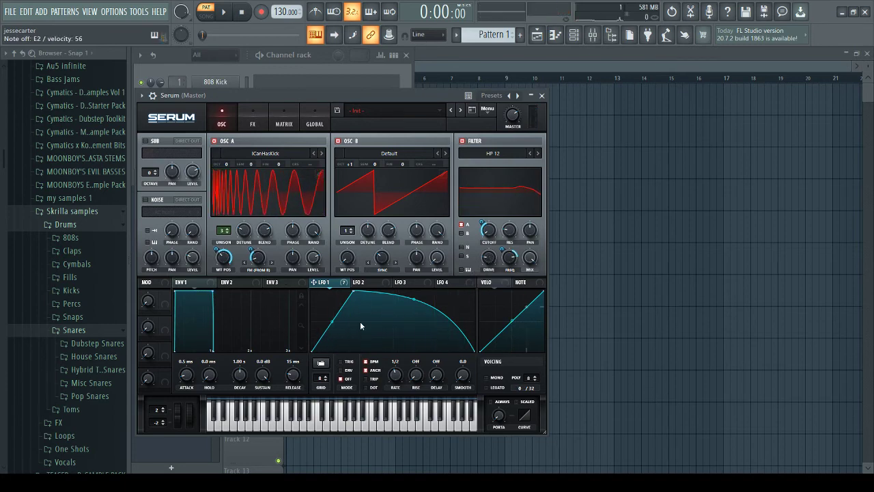
pyautogui.moveTo(399, 375)
pyautogui.mouseDown()
pyautogui.moveTo(406, 371)
pyautogui.moveTo(401, 380)
pyautogui.mouseUp()
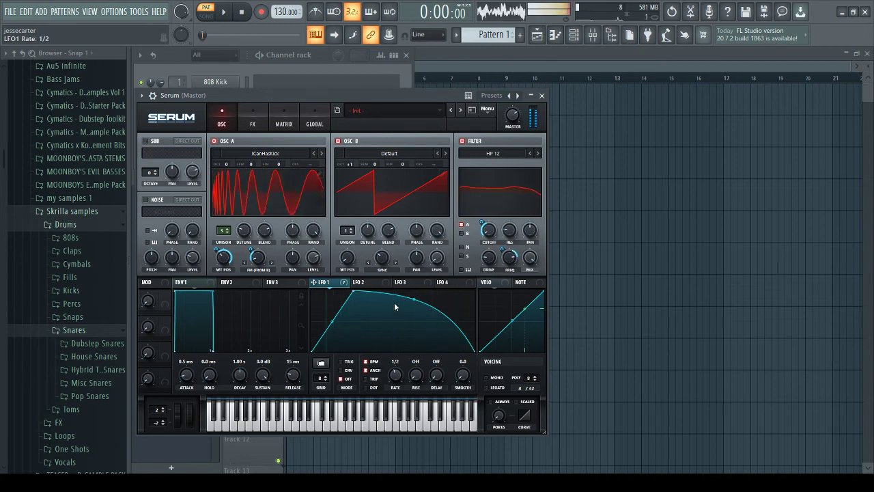
# Add a low point and a second peak to the LFO 1 shape, and curve the rise between them
pyautogui.moveTo(394, 308); pyautogui.dragTo(379, 345)
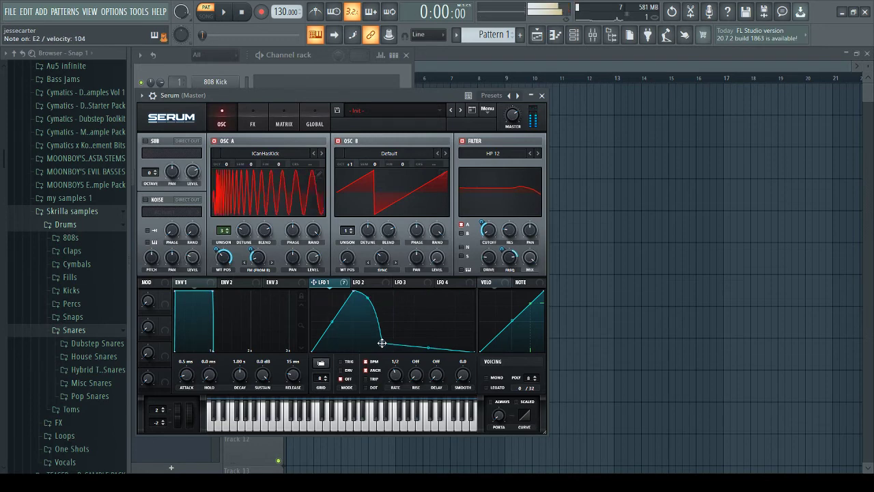
pyautogui.doubleClick(402, 291)
pyautogui.moveTo(402, 291)
pyautogui.mouseDown()
pyautogui.moveTo(390, 293)
pyautogui.moveTo(426, 292)
pyautogui.moveTo(407, 302)
pyautogui.mouseUp()
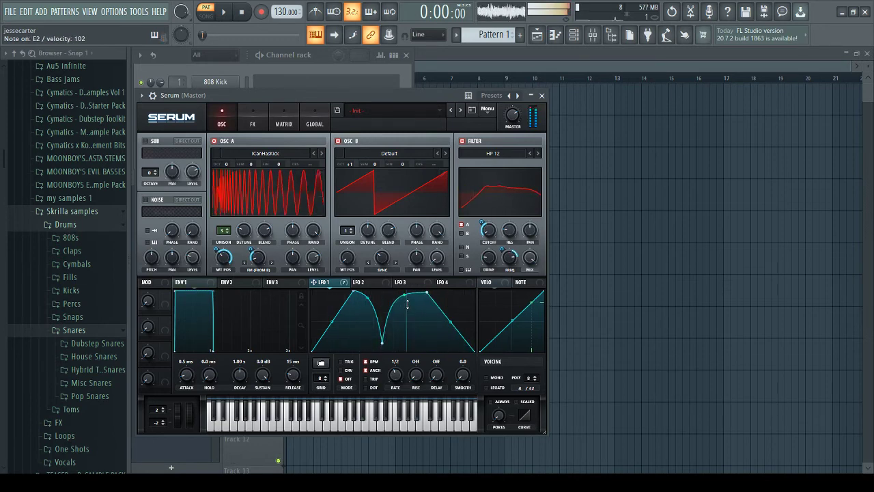
# Move LFO 1's low point to the bottom centre, extend the second peak to the end, and round the first rise with an earlier peak
pyautogui.moveTo(383, 343); pyautogui.dragTo(418, 336)
pyautogui.moveTo(428, 294); pyautogui.dragTo(477, 292)
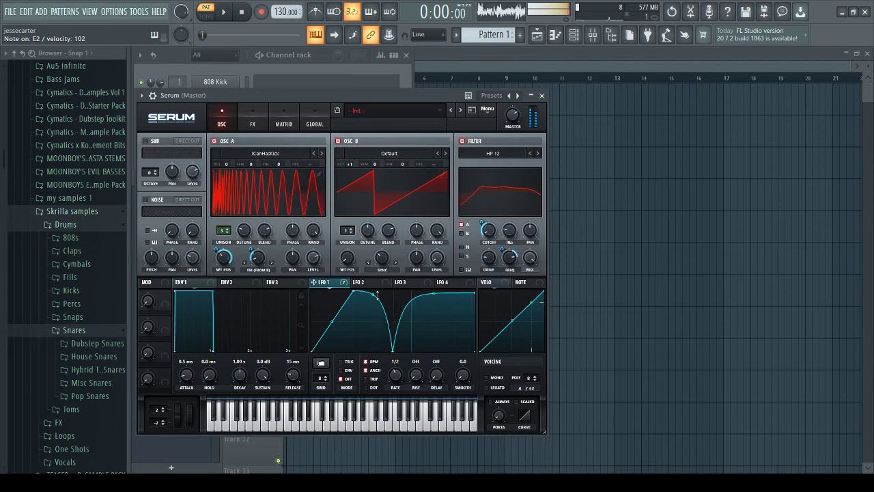
pyautogui.moveTo(353, 295)
pyautogui.mouseDown()
pyautogui.moveTo(329, 294)
pyautogui.moveTo(343, 282)
pyautogui.mouseUp()
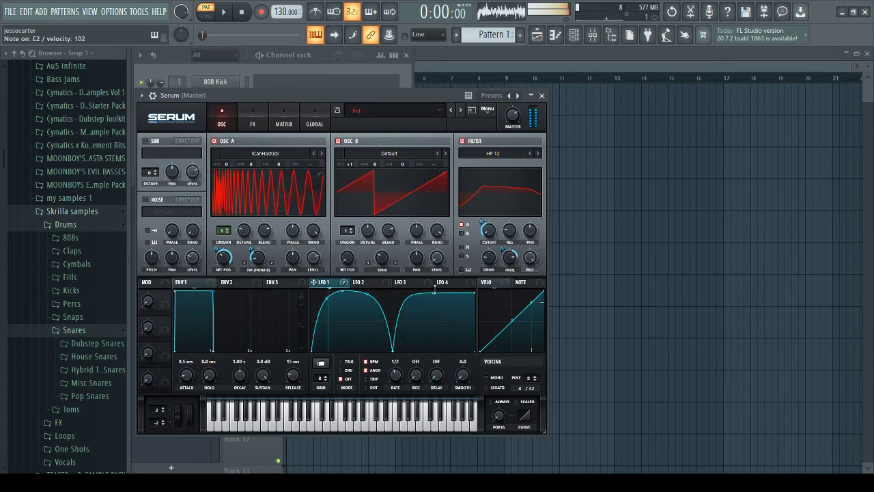
pyautogui.moveTo(433, 294); pyautogui.dragTo(432, 298)
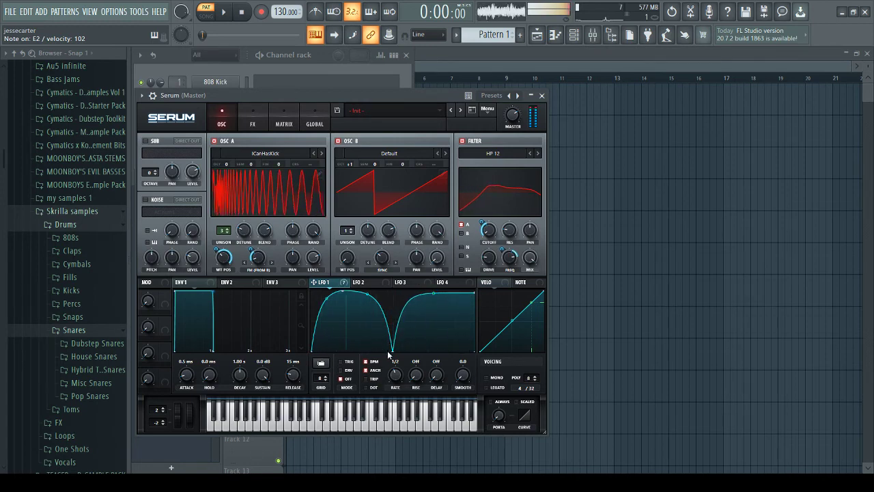
# Centre LFO 1's low point at the bottom, and end the second peak earlier with a rounded fall to the bottom
pyautogui.moveTo(390, 354); pyautogui.dragTo(395, 353)
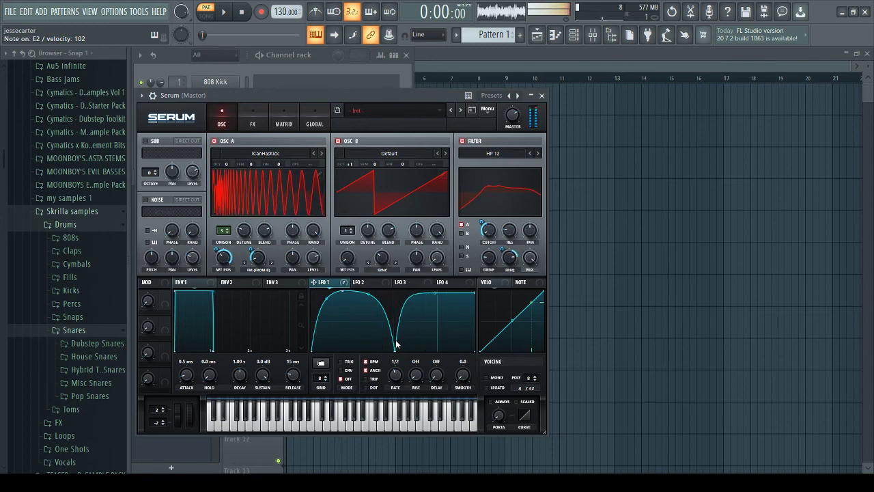
pyautogui.moveTo(395, 350); pyautogui.dragTo(393, 354)
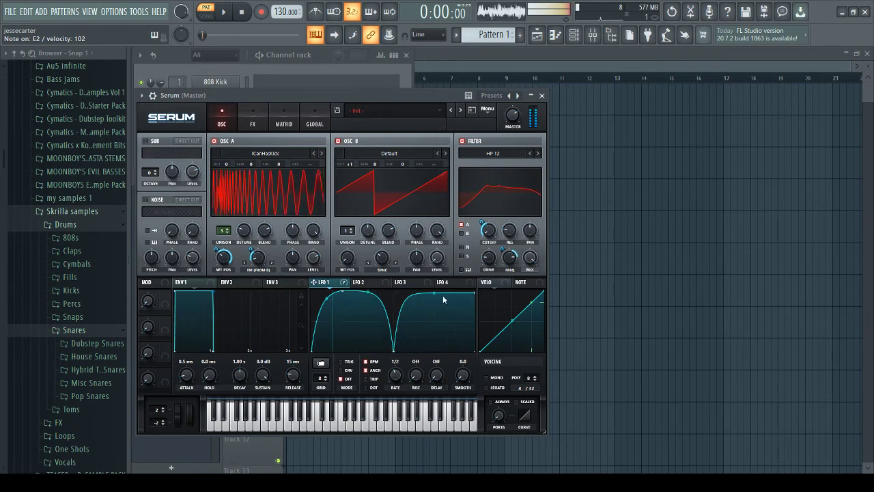
pyautogui.moveTo(474, 294); pyautogui.dragTo(461, 291)
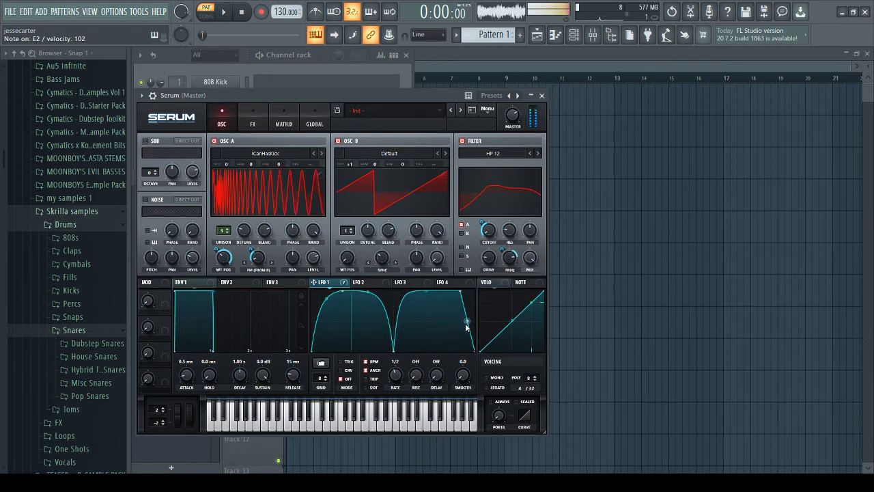
pyautogui.moveTo(466, 324); pyautogui.dragTo(462, 286)
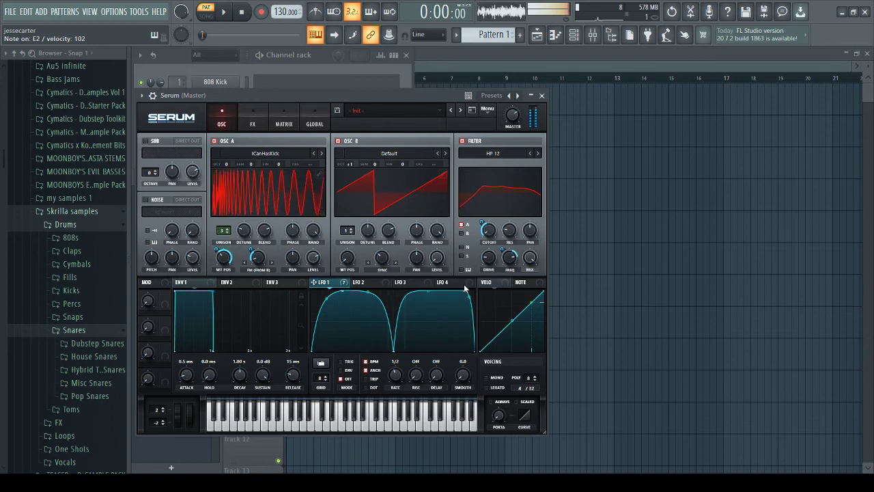
# Try LFO 1 at a 1/4 rate, fine-tune its low point at the bottom centre, and return the rate to 1/2
pyautogui.moveTo(399, 380); pyautogui.dragTo(399, 377)
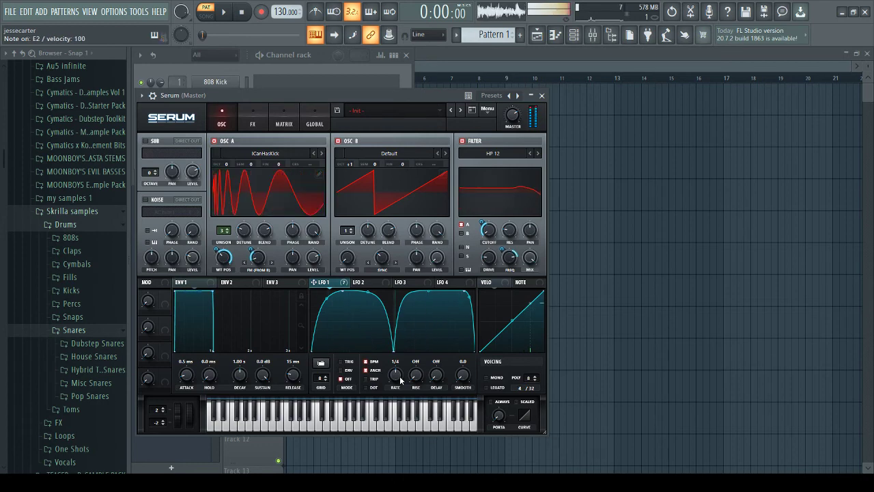
pyautogui.moveTo(393, 347); pyautogui.dragTo(395, 372)
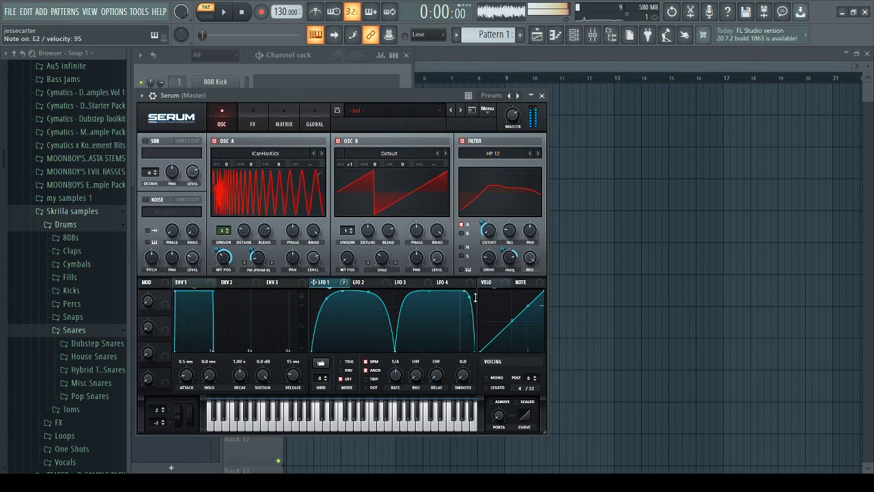
pyautogui.moveTo(488, 230)
pyautogui.mouseDown()
pyautogui.moveTo(495, 203)
pyautogui.moveTo(490, 219)
pyautogui.mouseUp()
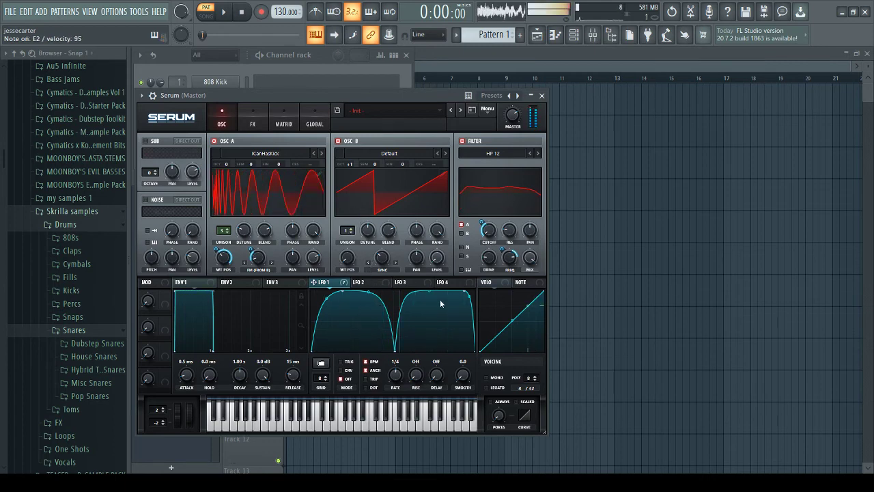
pyautogui.moveTo(394, 353); pyautogui.dragTo(395, 378)
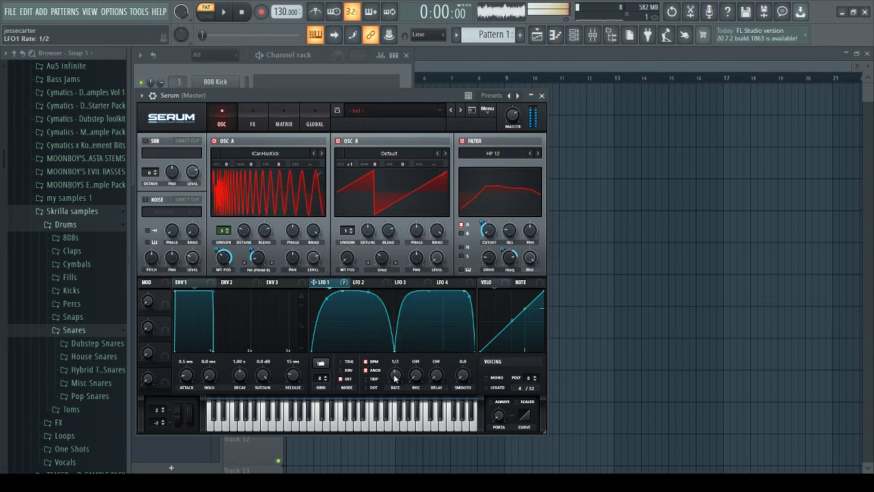
pyautogui.moveTo(463, 375)
pyautogui.mouseDown()
pyautogui.moveTo(476, 349)
pyautogui.moveTo(462, 380)
pyautogui.mouseUp()
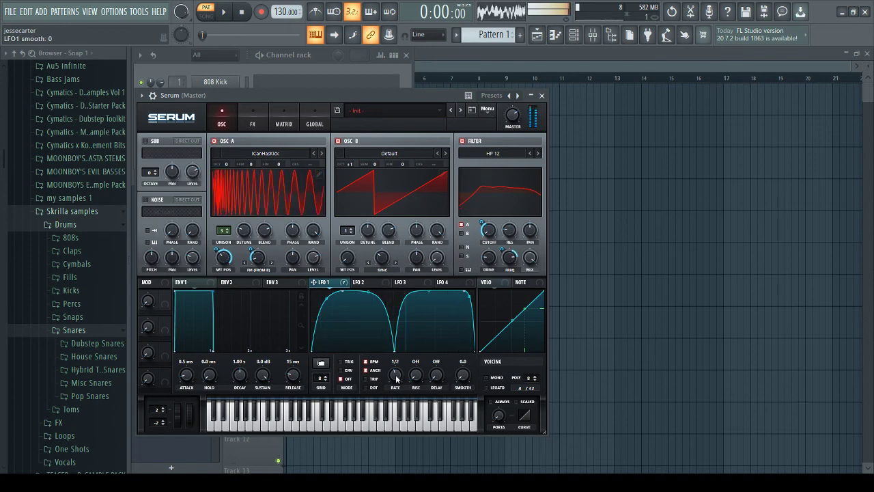
# Compare the sound with the Compressor, EQ and Distortion effects each off and on, leaving all three enabled
pyautogui.click(253, 120)
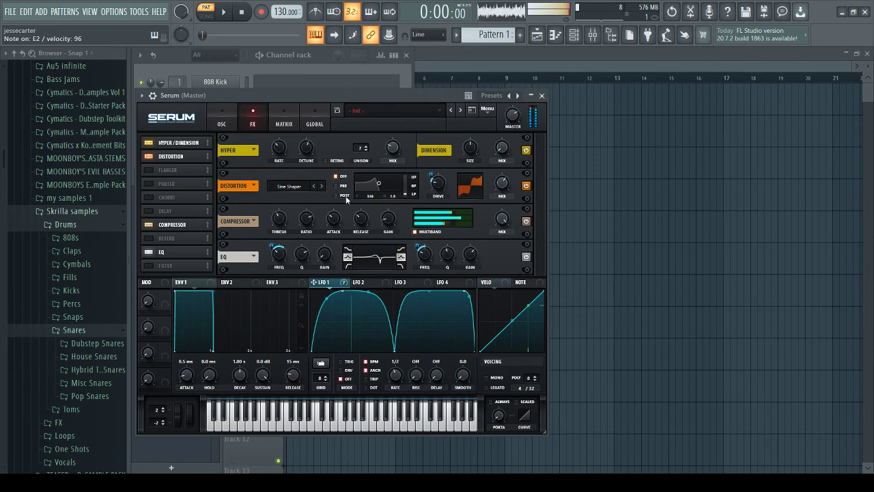
pyautogui.click(150, 224)
pyautogui.click(150, 224)
pyautogui.click(152, 252)
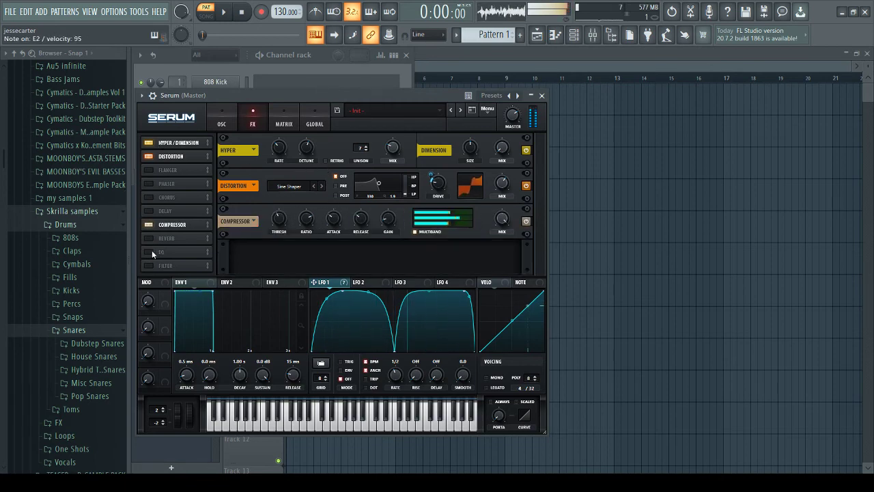
pyautogui.click(152, 252)
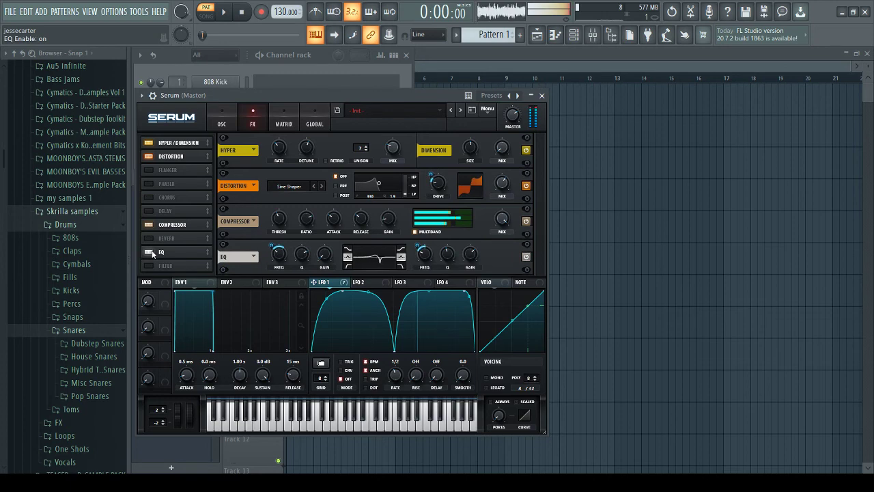
pyautogui.click(147, 156)
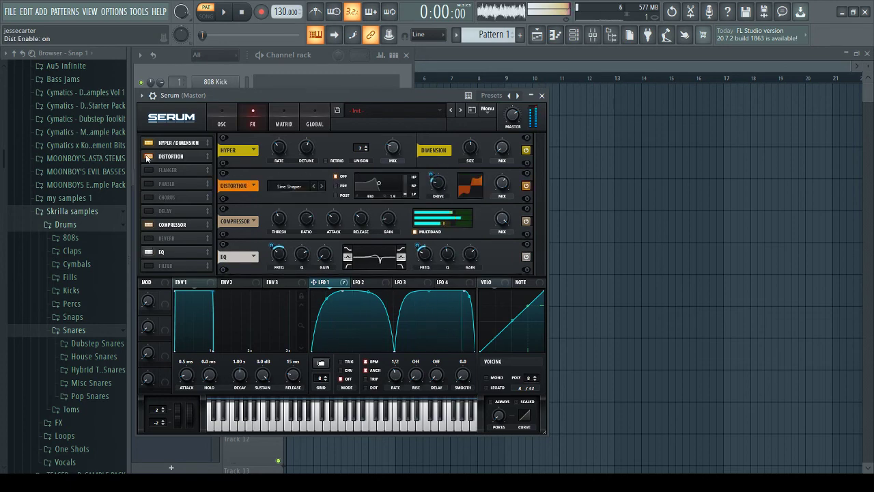
pyautogui.click(147, 156)
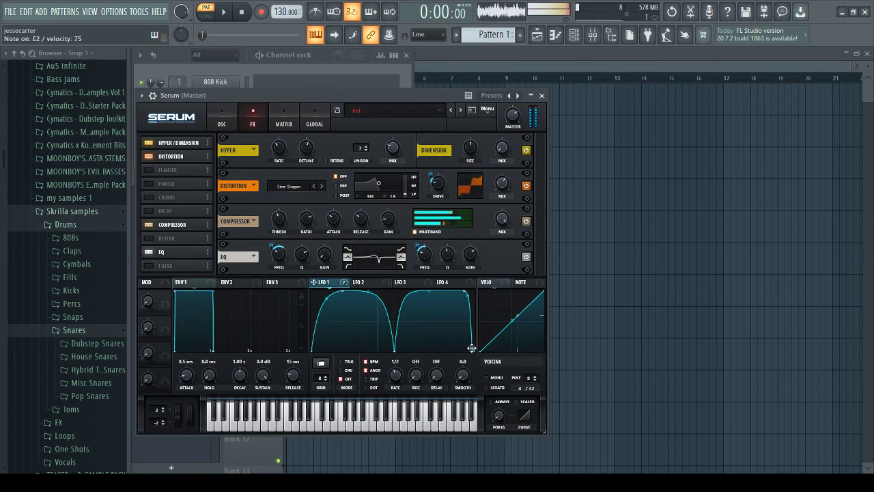
# Make LFO 1's final fall rounder with an earlier second peak, and try both end points inward before returning them to the bottom corners
pyautogui.moveTo(470, 359); pyautogui.dragTo(473, 360)
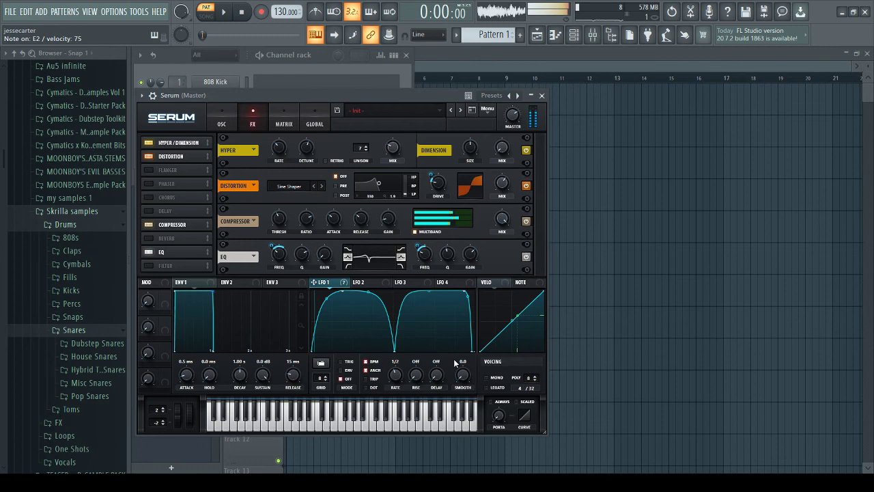
pyautogui.doubleClick(318, 347)
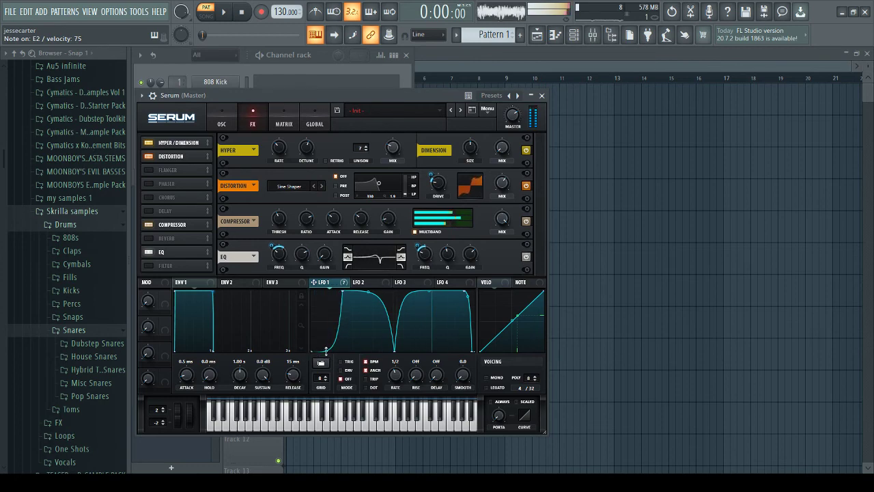
pyautogui.moveTo(319, 348); pyautogui.dragTo(324, 326)
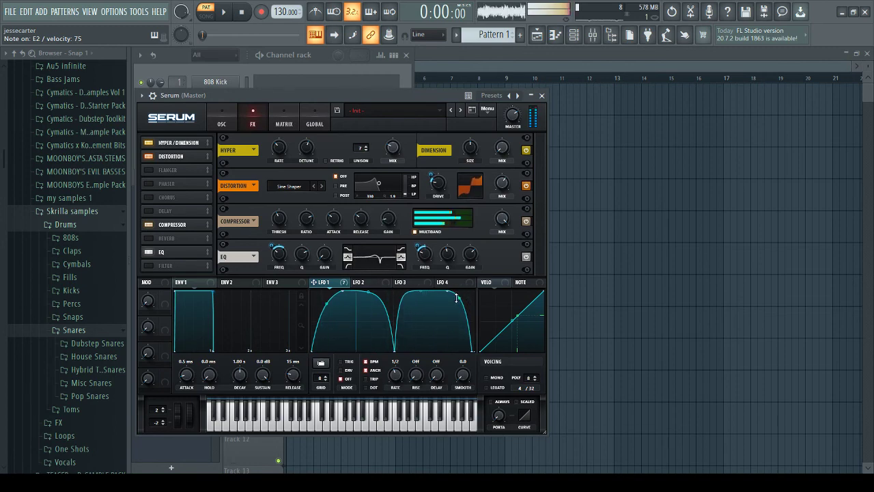
pyautogui.moveTo(471, 352); pyautogui.dragTo(449, 352)
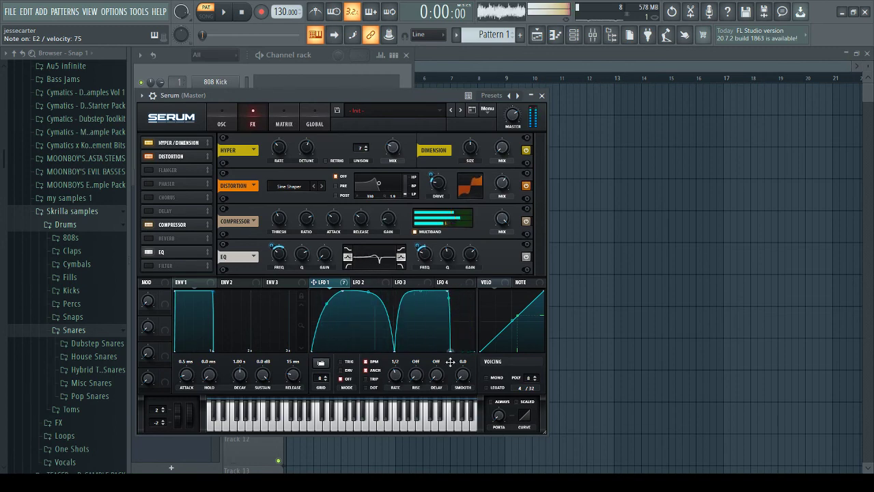
pyautogui.moveTo(315, 353); pyautogui.dragTo(338, 363)
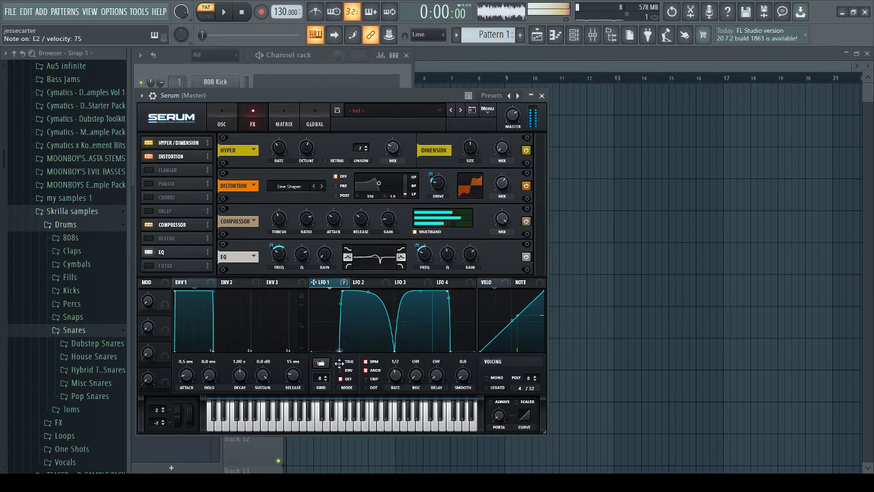
pyautogui.moveTo(339, 363); pyautogui.dragTo(319, 364)
pyautogui.moveTo(450, 353); pyautogui.dragTo(473, 354)
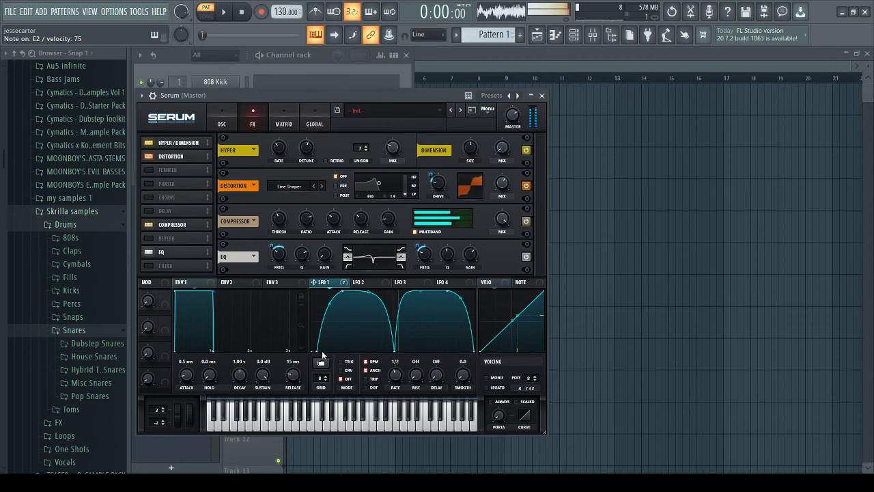
# Enable the Sub oscillator on the oscillator page and route it to Direct Out
pyautogui.click(220, 121)
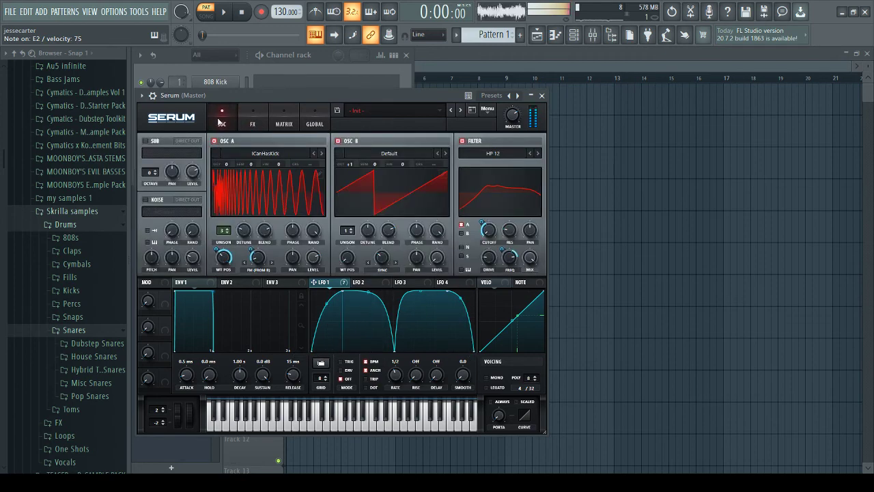
pyautogui.click(145, 141)
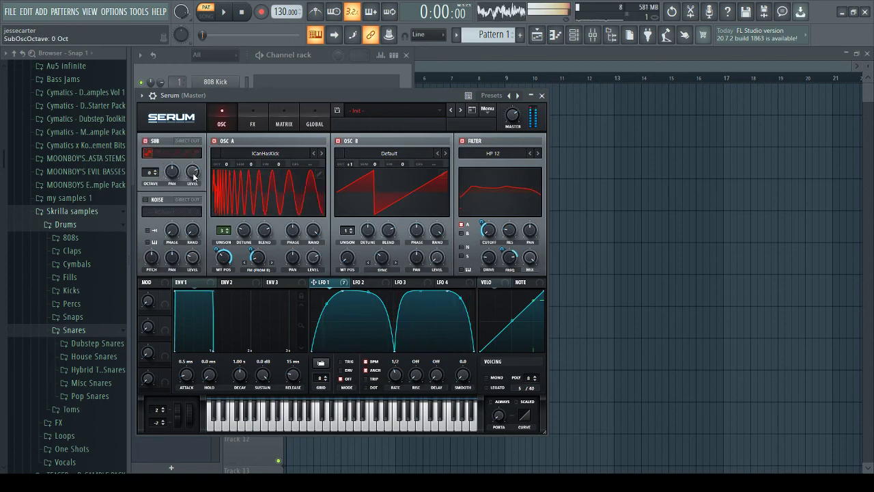
pyautogui.click(190, 142)
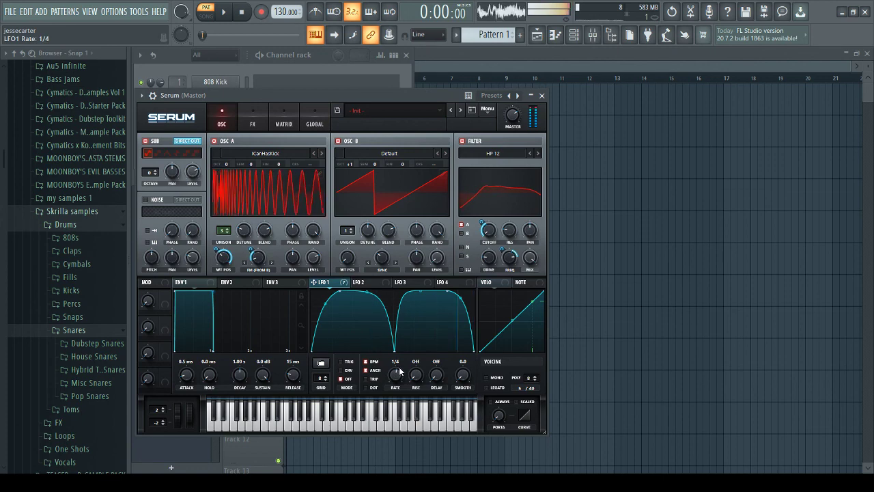
# Try LFO 1's middle low point at the top, return it to the bottom centre, and set the rate to 1/4
pyautogui.moveTo(394, 374); pyautogui.dragTo(395, 275)
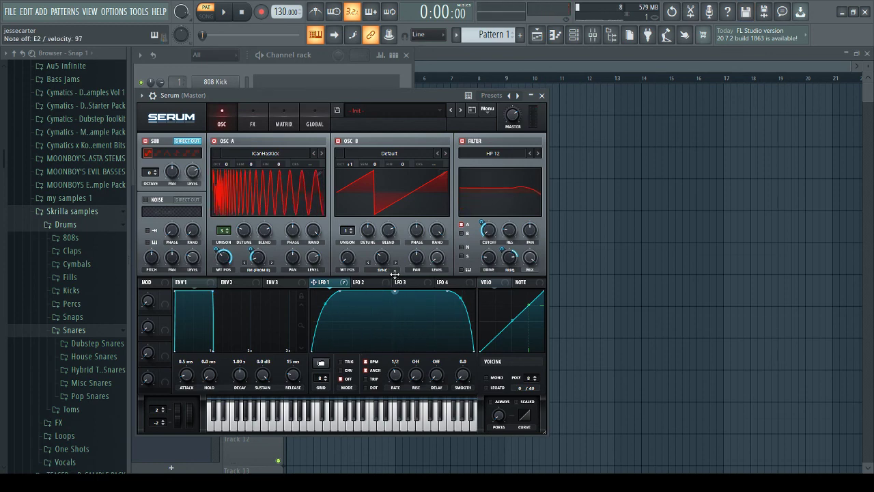
pyautogui.moveTo(394, 276); pyautogui.dragTo(395, 376)
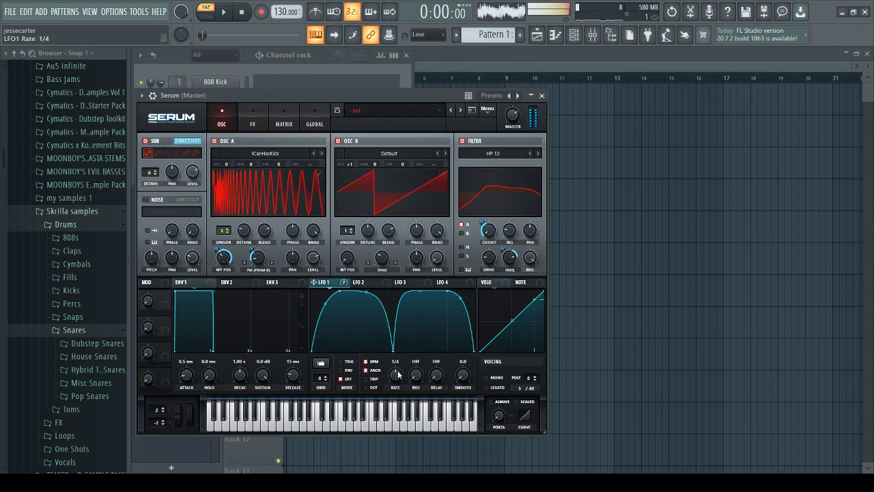